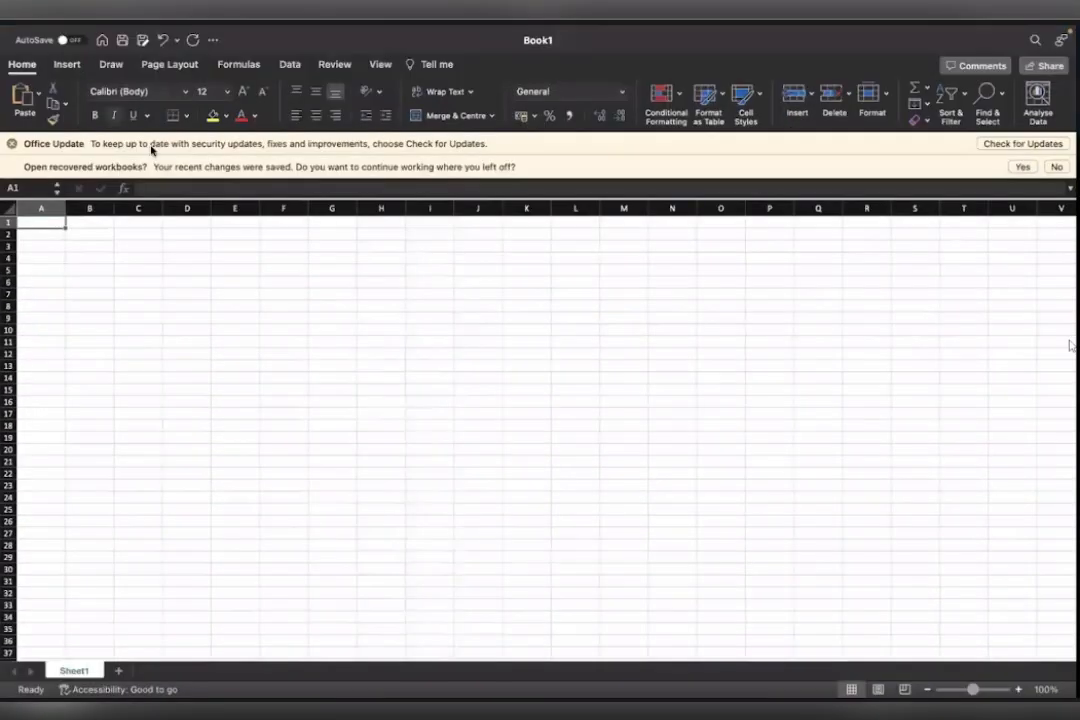
Import the picture OCR feature (2).jpeg from the Desktop with Data from Picture.
left_click(67, 64)
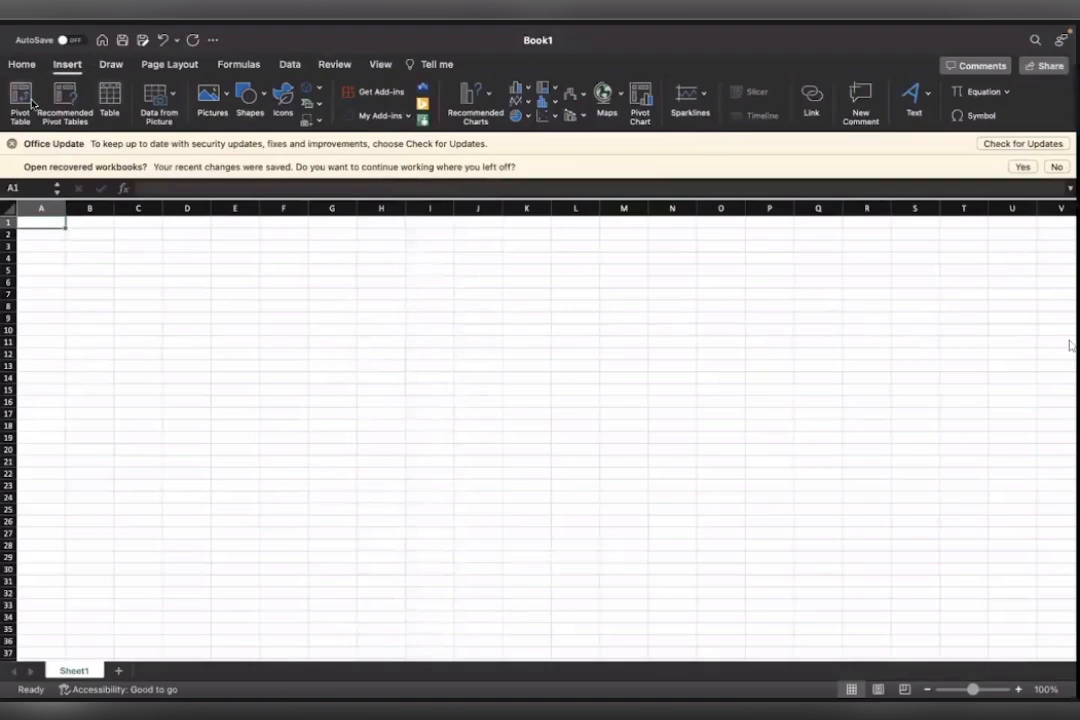
left_click(158, 100)
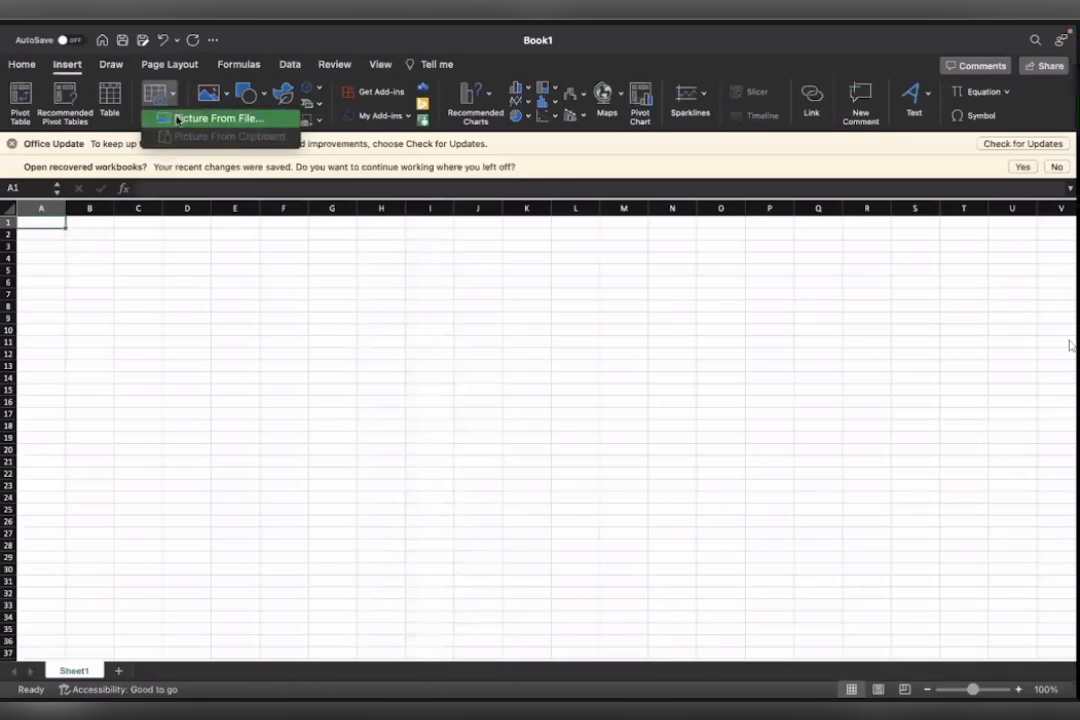
left_click(179, 120)
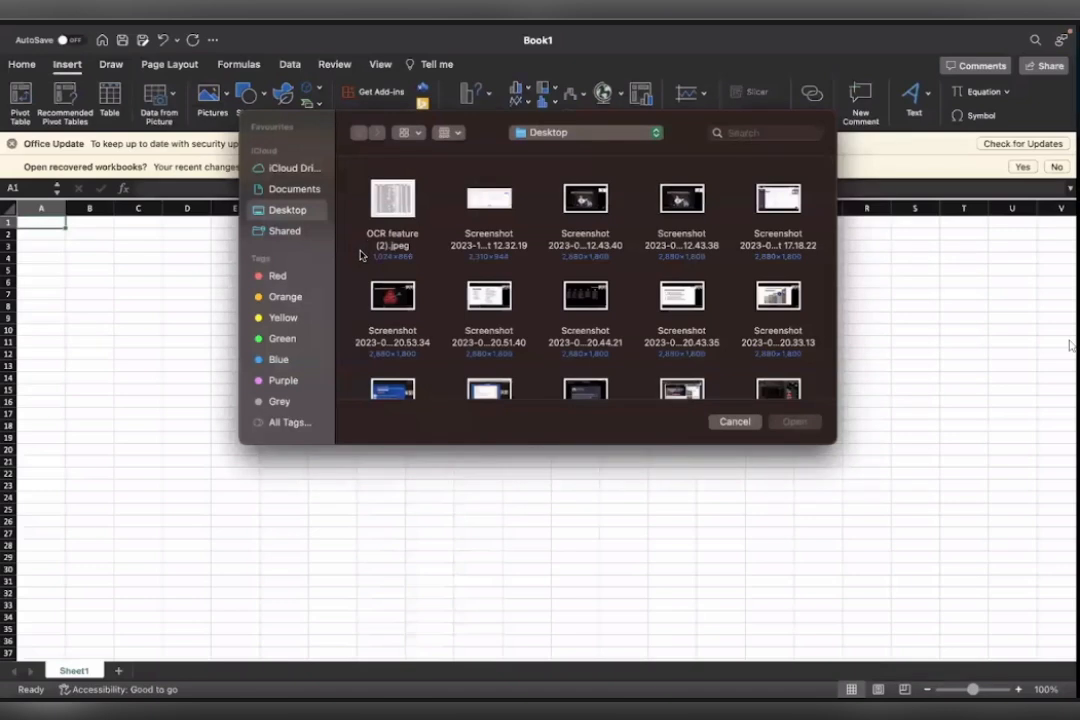
left_click(393, 211)
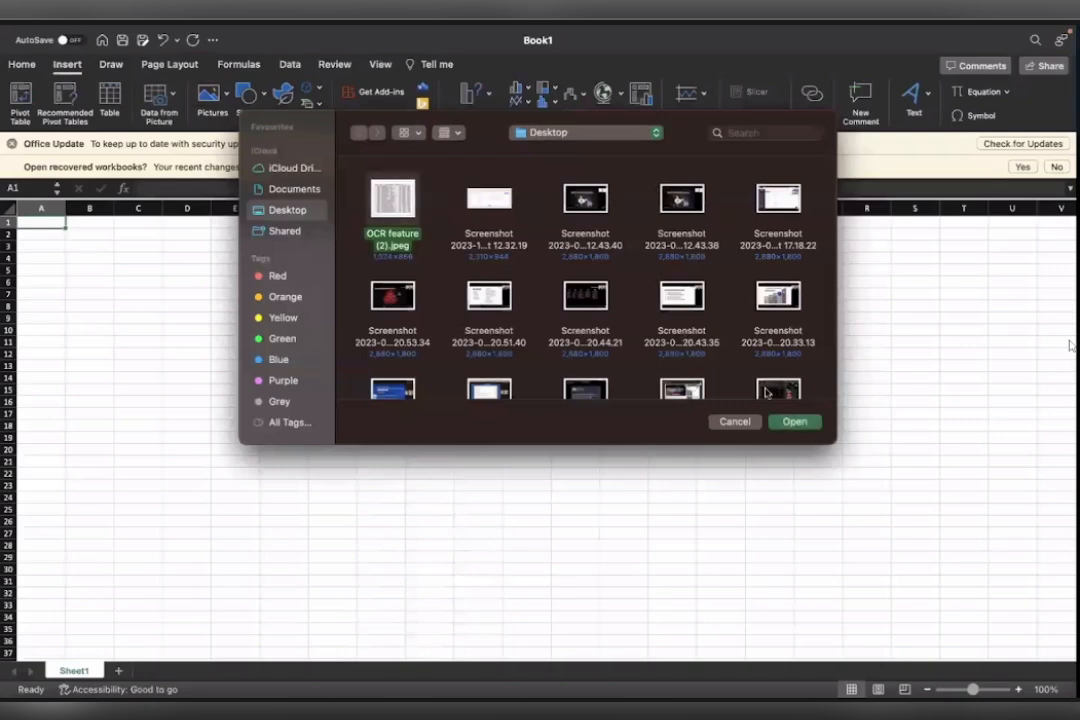
left_click(786, 425)
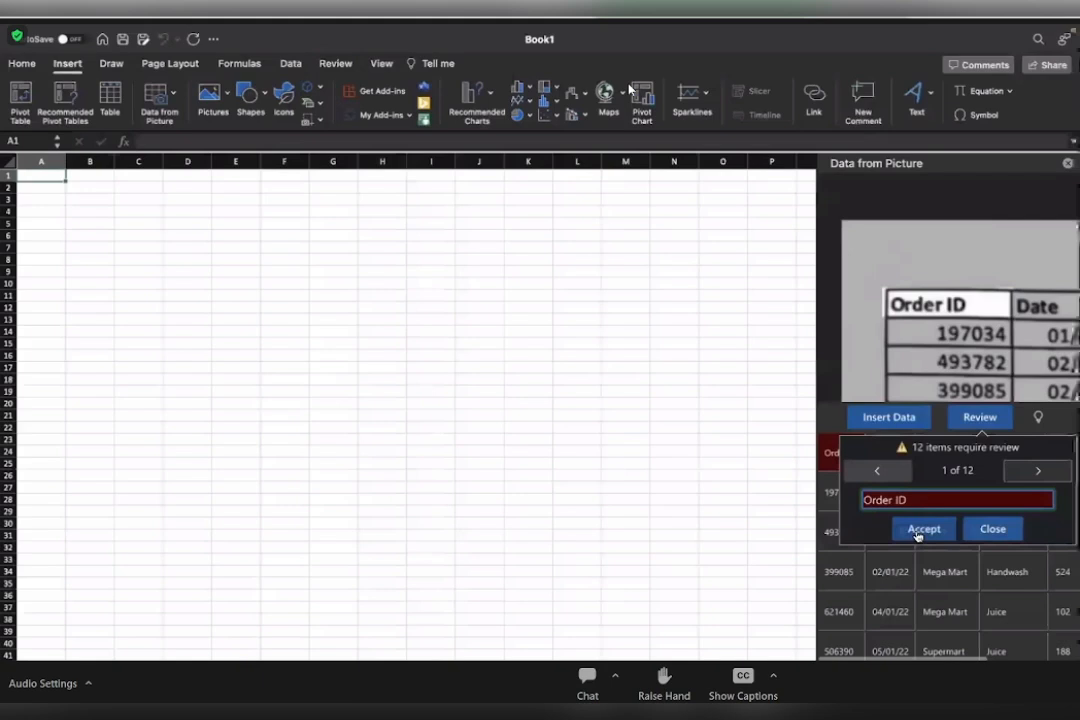
Review the flagged recognised values, accepting 1,240.00, Potato Chips, 7,620.00, Juice and Noodles as they are.
left_click(921, 529)
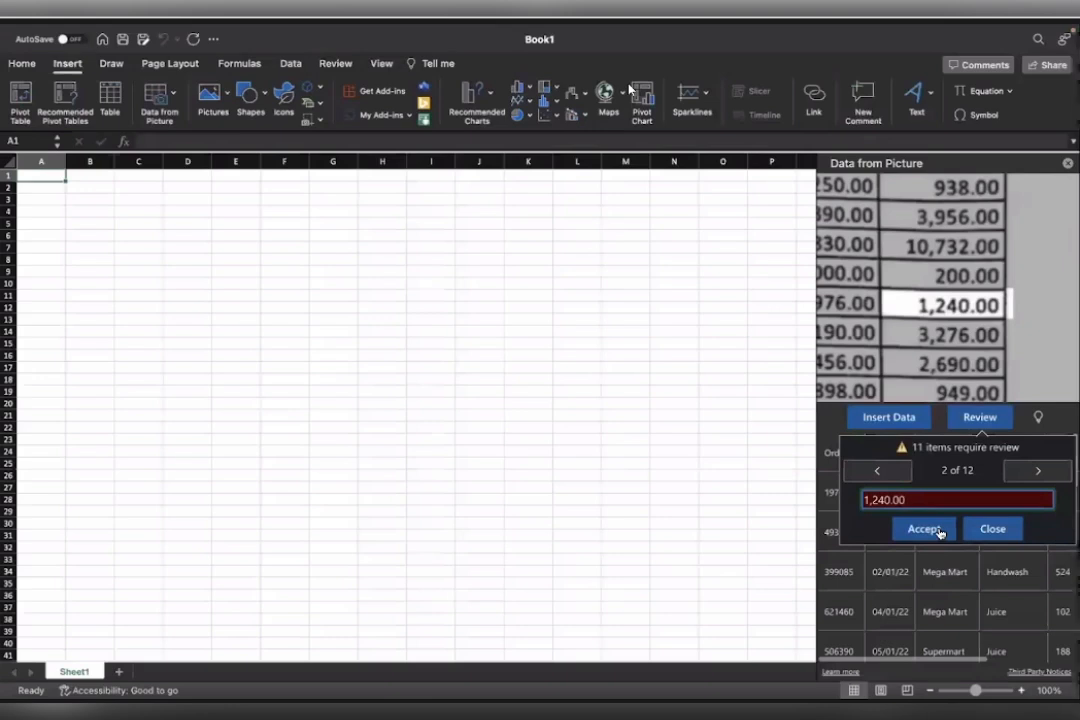
left_click(937, 530)
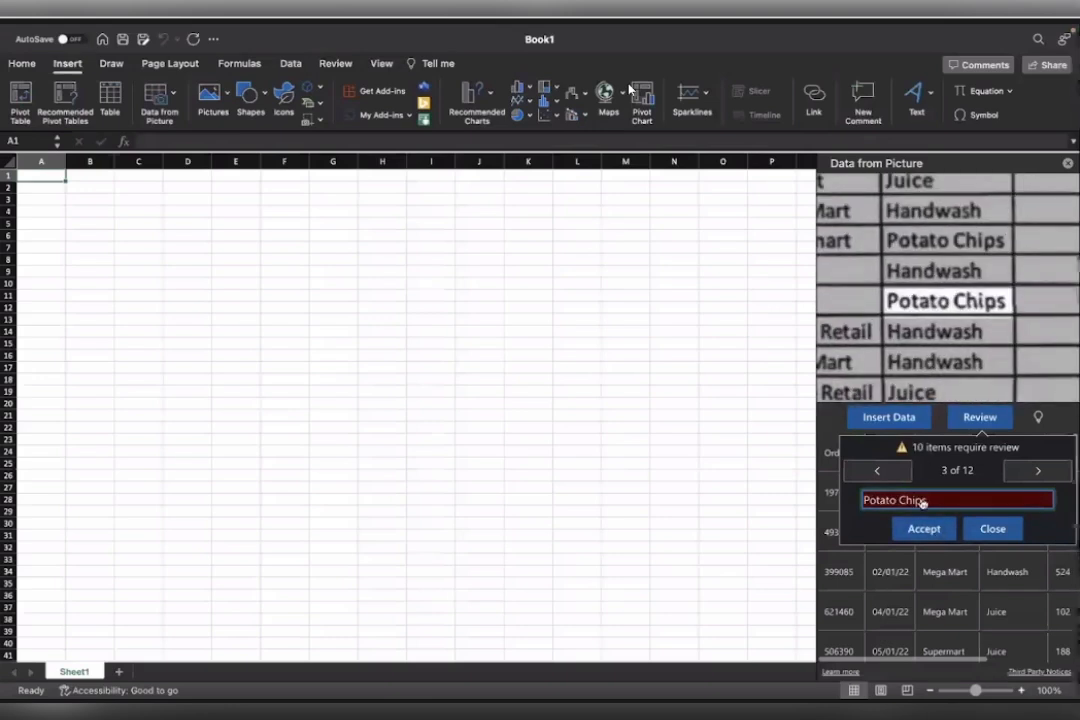
left_click(924, 530)
left_click(922, 530)
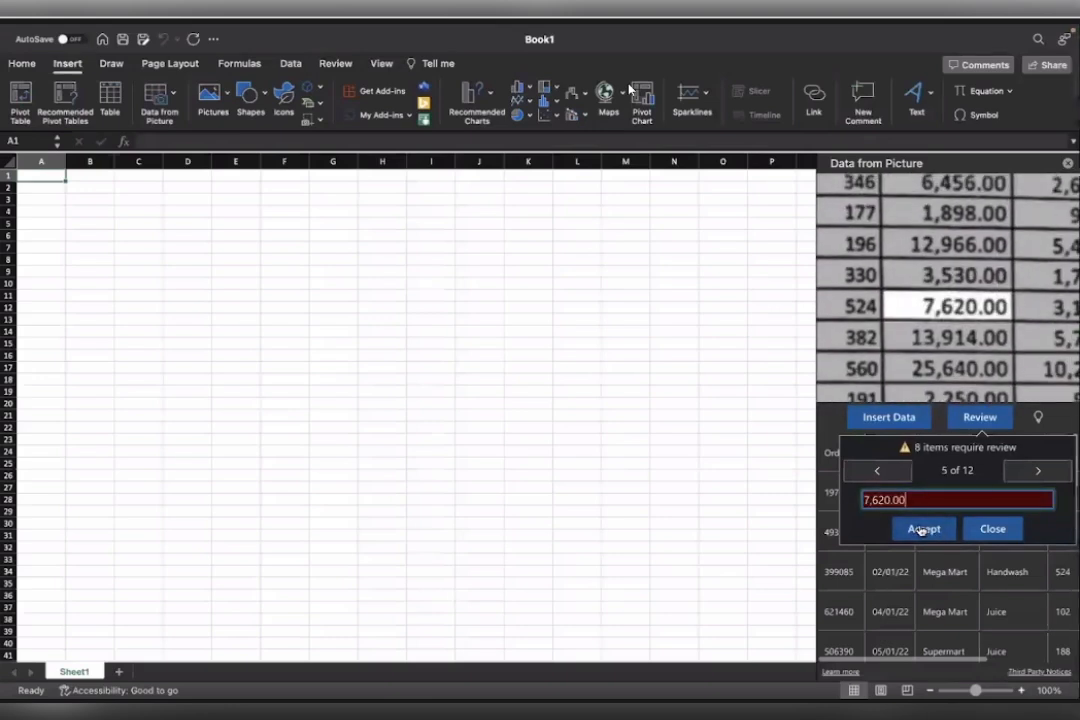
left_click(922, 530)
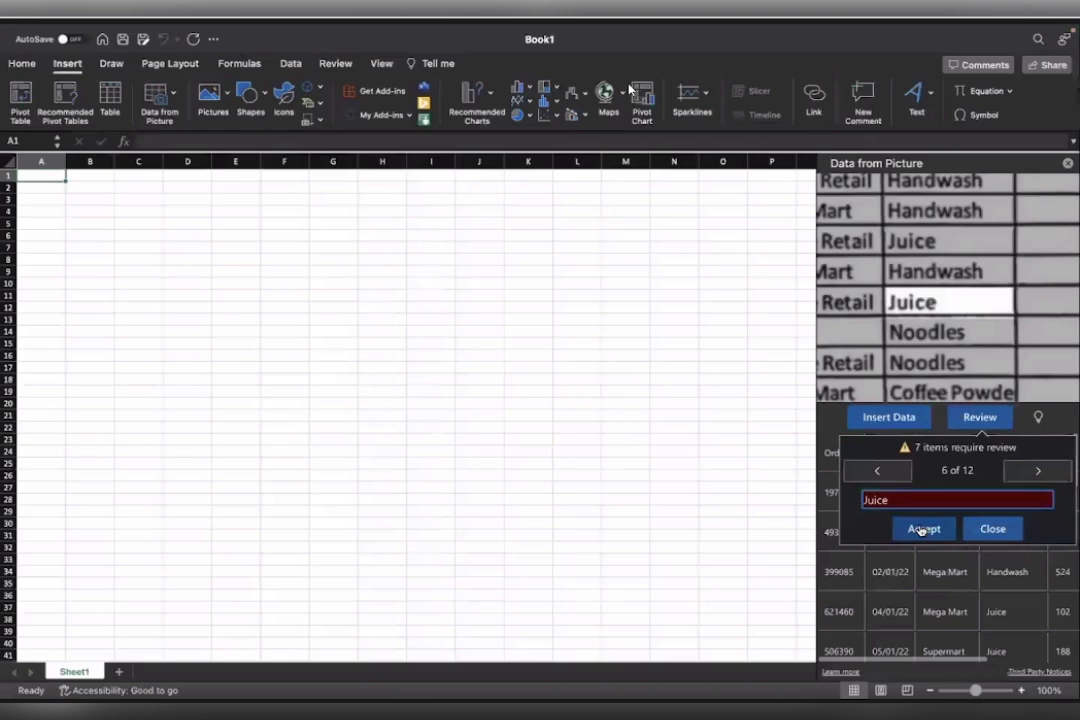
left_click(921, 530)
left_click(921, 530)
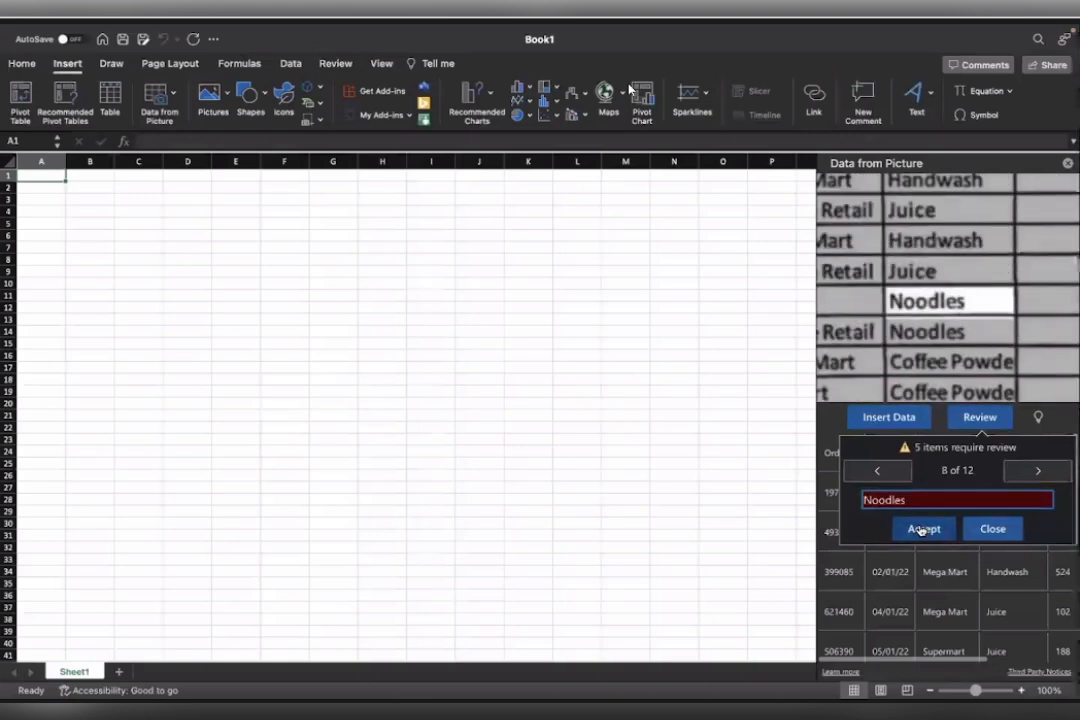
left_click(921, 530)
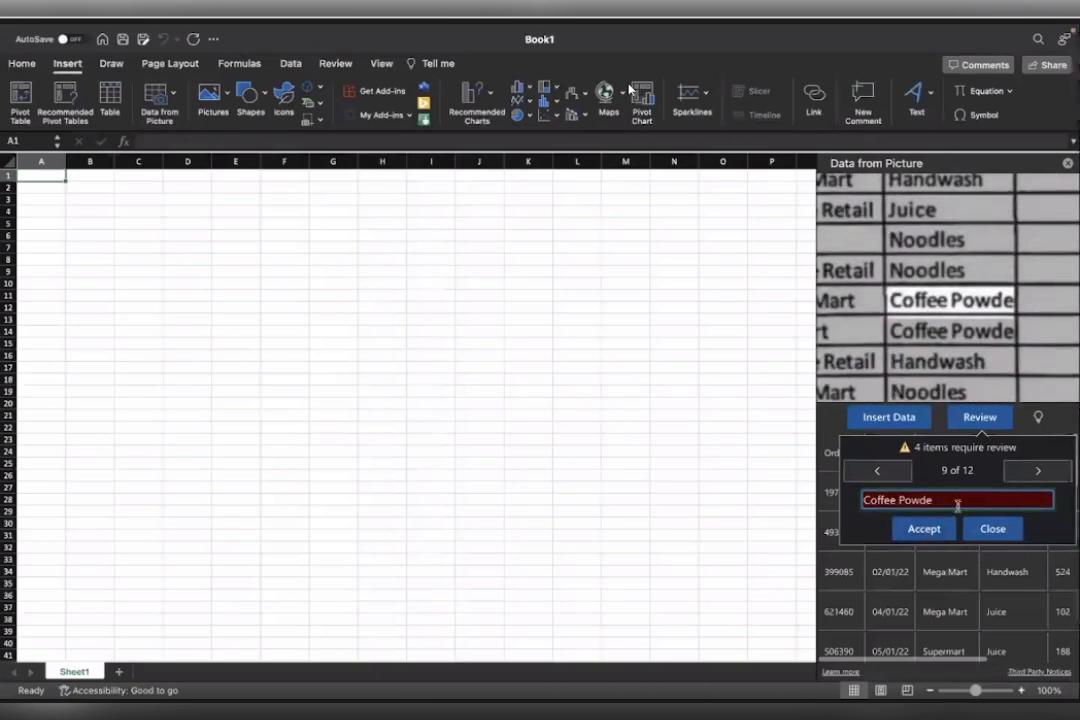
Correct the flagged product entry to Coffee Powder and accept it along with the following item.
left_click(929, 499)
type("r")
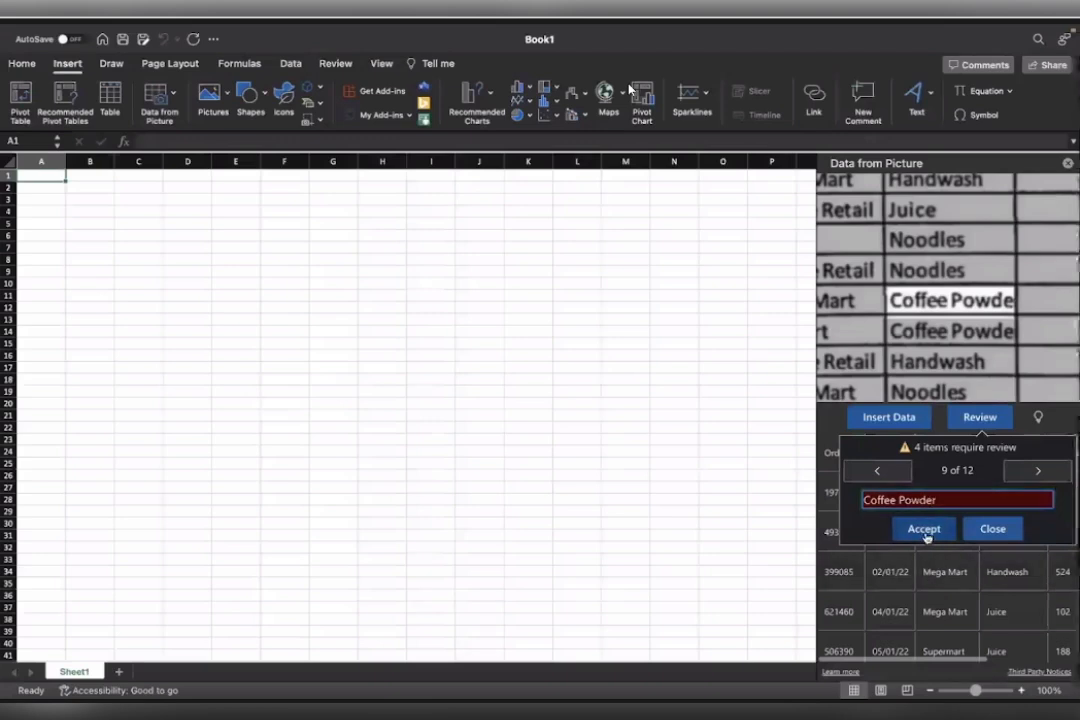
left_click(924, 530)
left_click(924, 530)
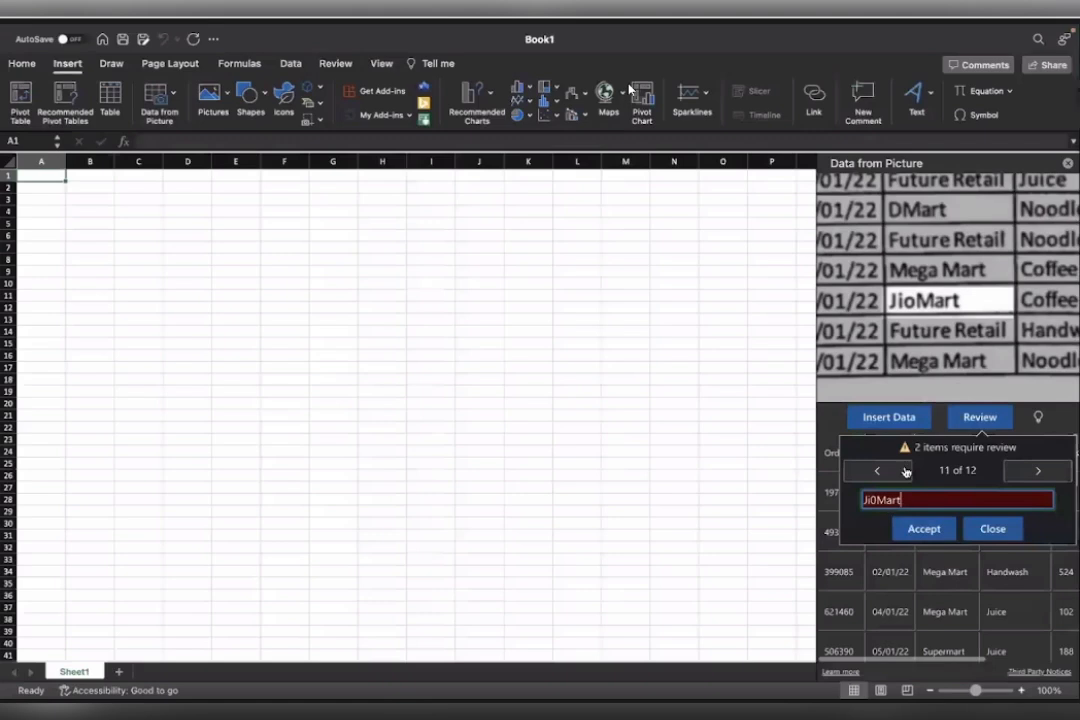
Correct the flagged store name to JioMart and accept it.
left_click(875, 500)
key("BackSpace")
type("o")
left_click(933, 533)
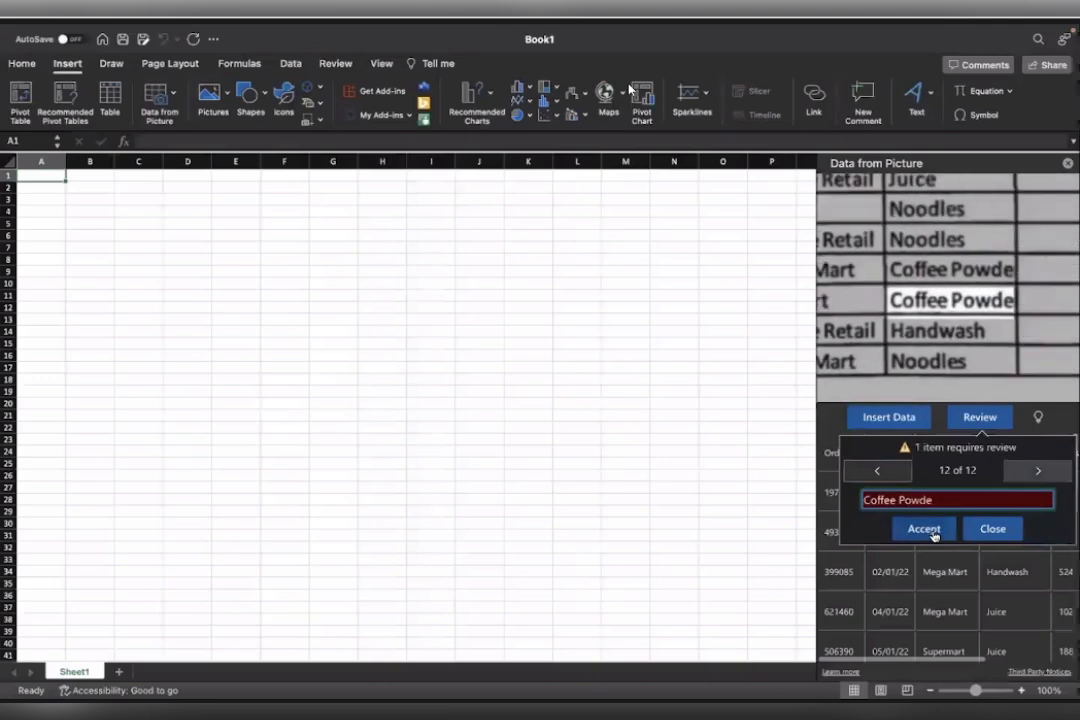
Complete the last flagged entry as Coffee Powder and accept it.
left_click(995, 505)
type("r")
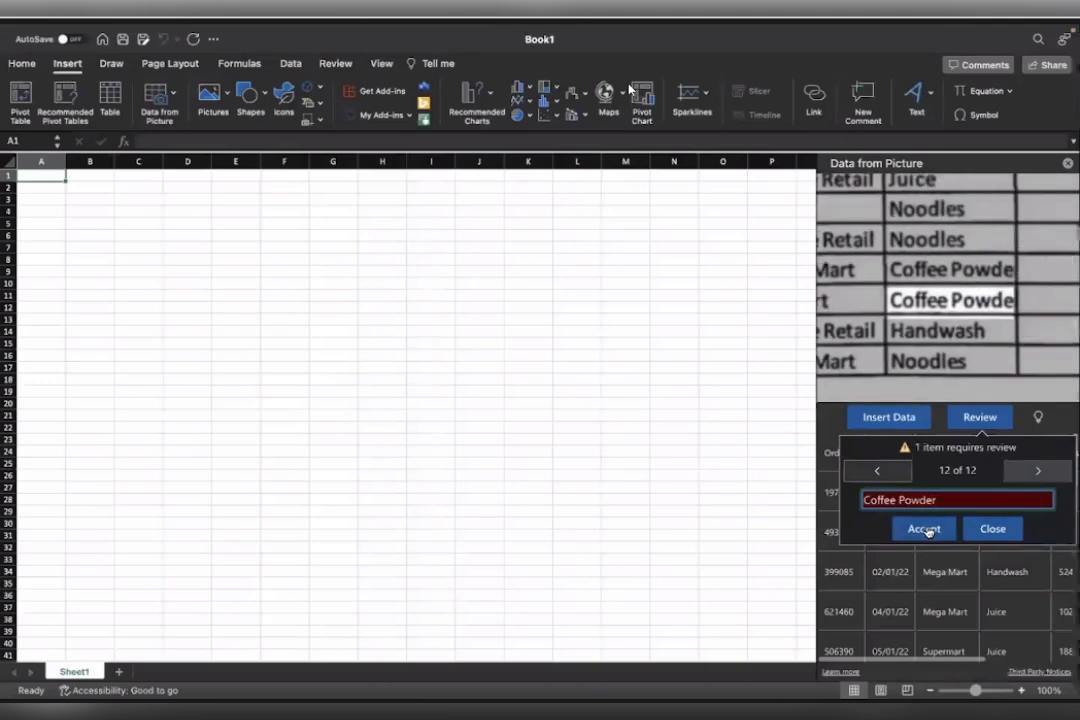
left_click(925, 529)
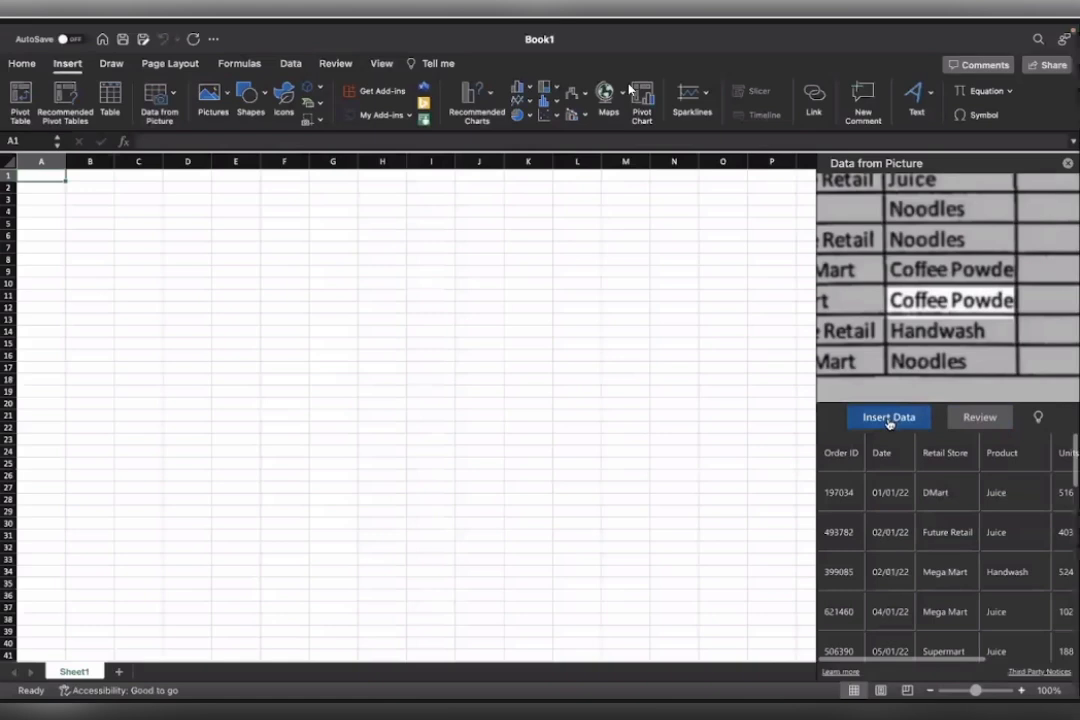
Insert the extracted table into the sheet, confirming the accuracy notice, and deselect it.
left_click(888, 420)
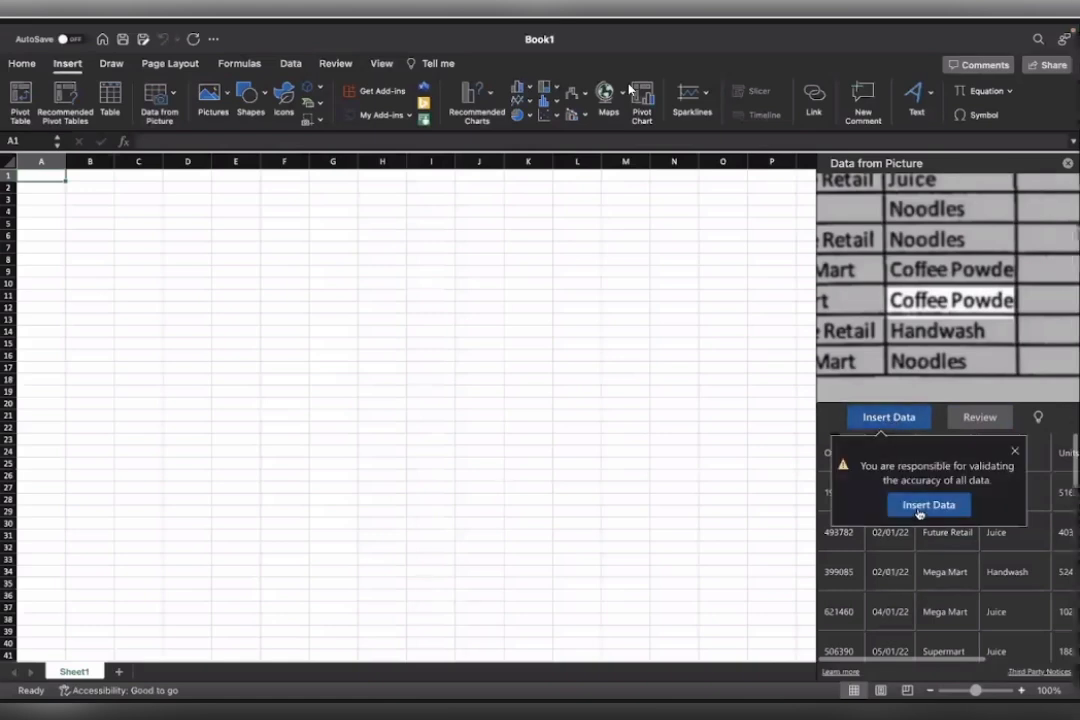
left_click(920, 506)
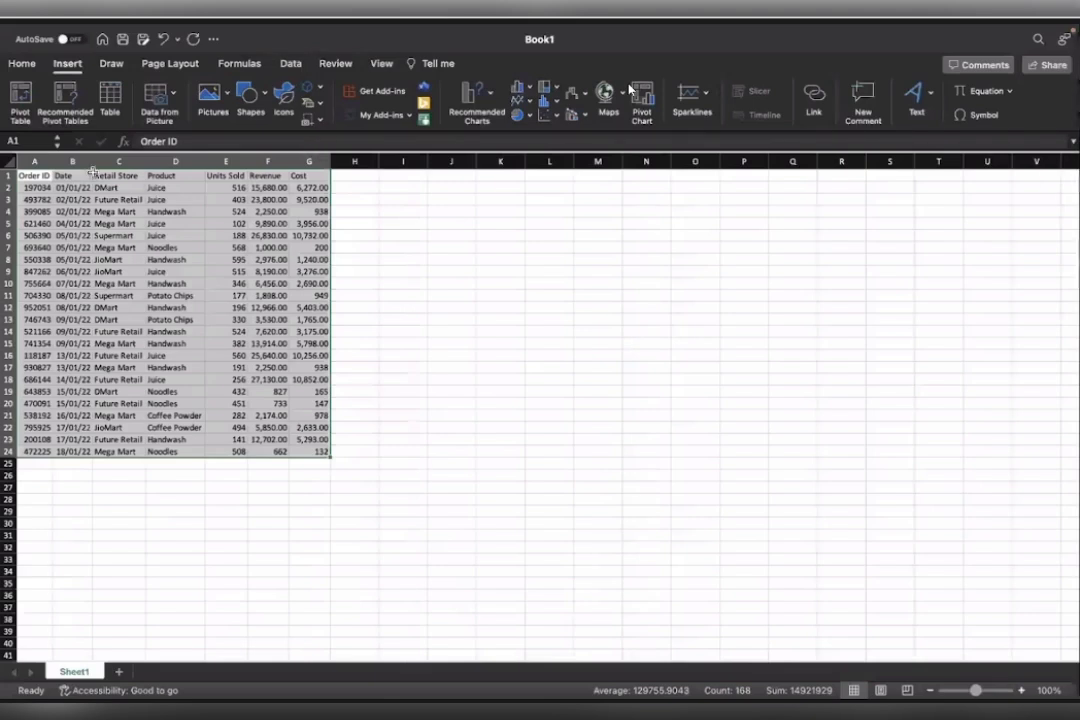
left_click(392, 249)
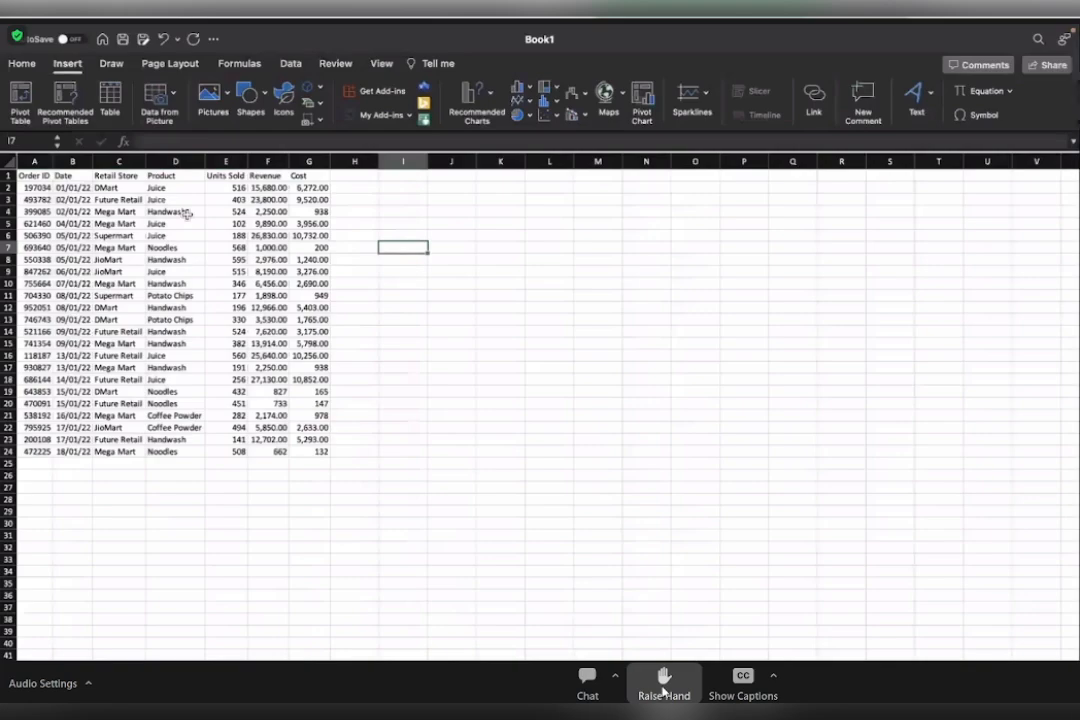
left_click(615, 681)
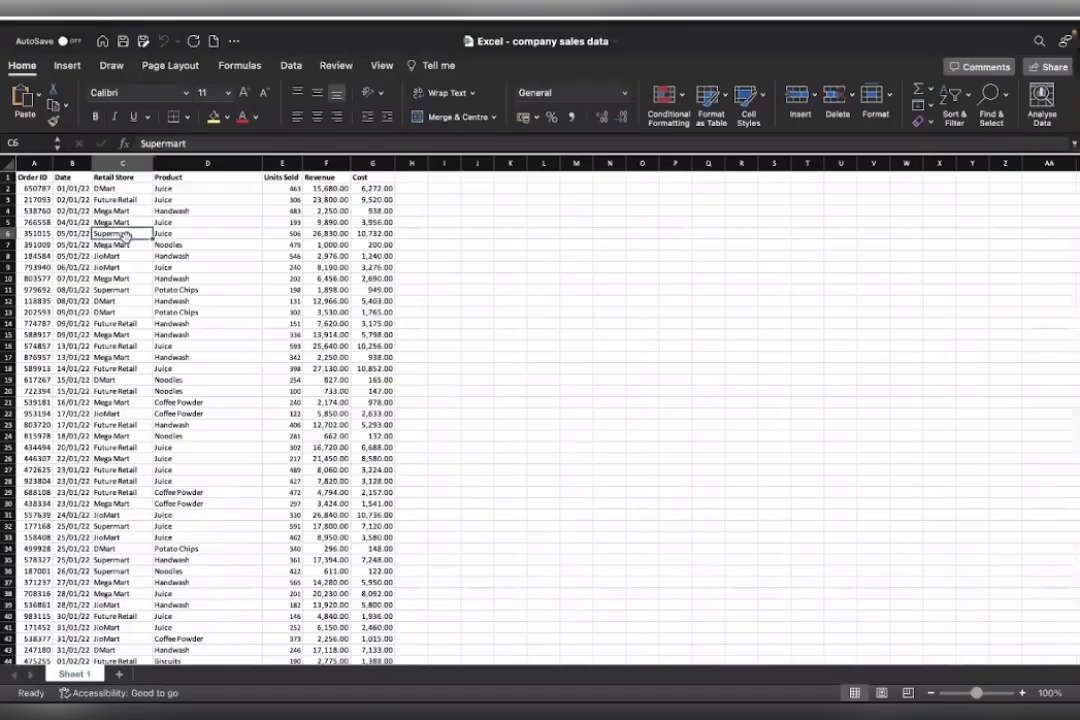
scroll(125, 236, "up", 1)
scroll(125, 236, "up", 3)
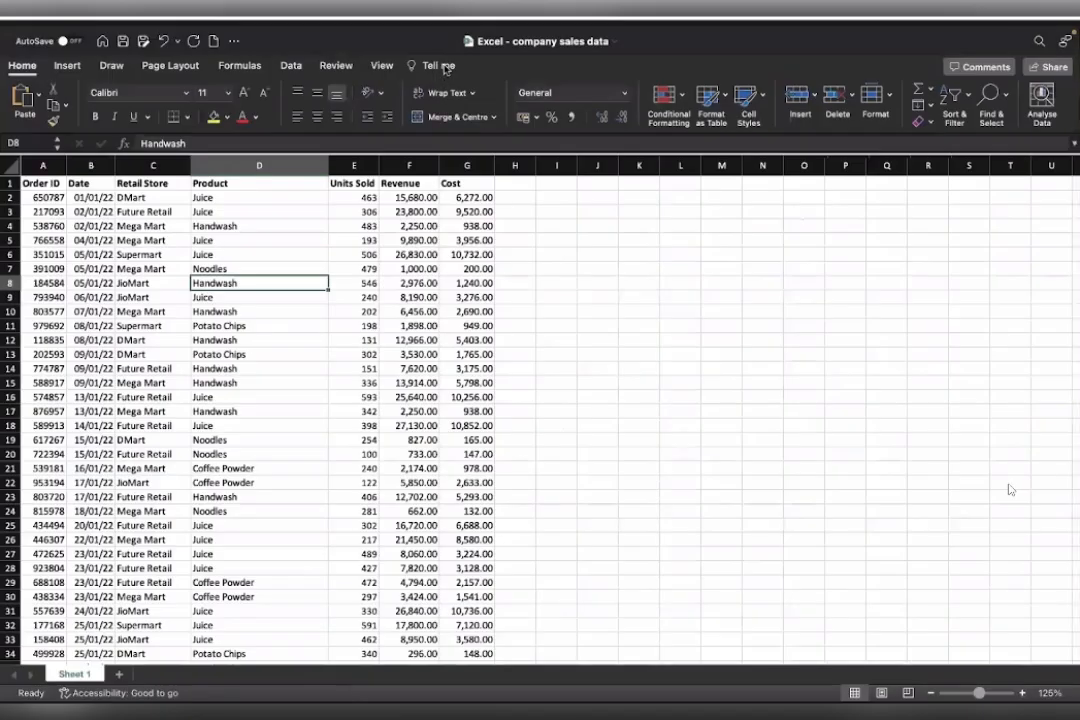
Open Analyse Data for the company sales table and ask "How many units were sold per day?".
left_click(1040, 108)
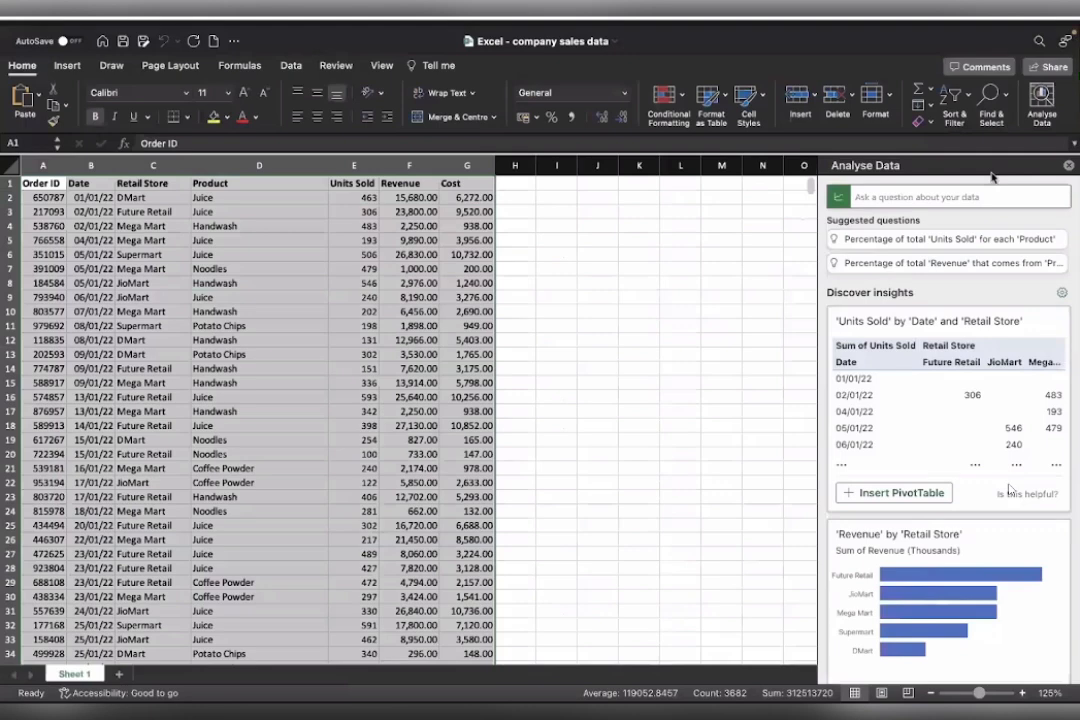
key("ctrl+Right")
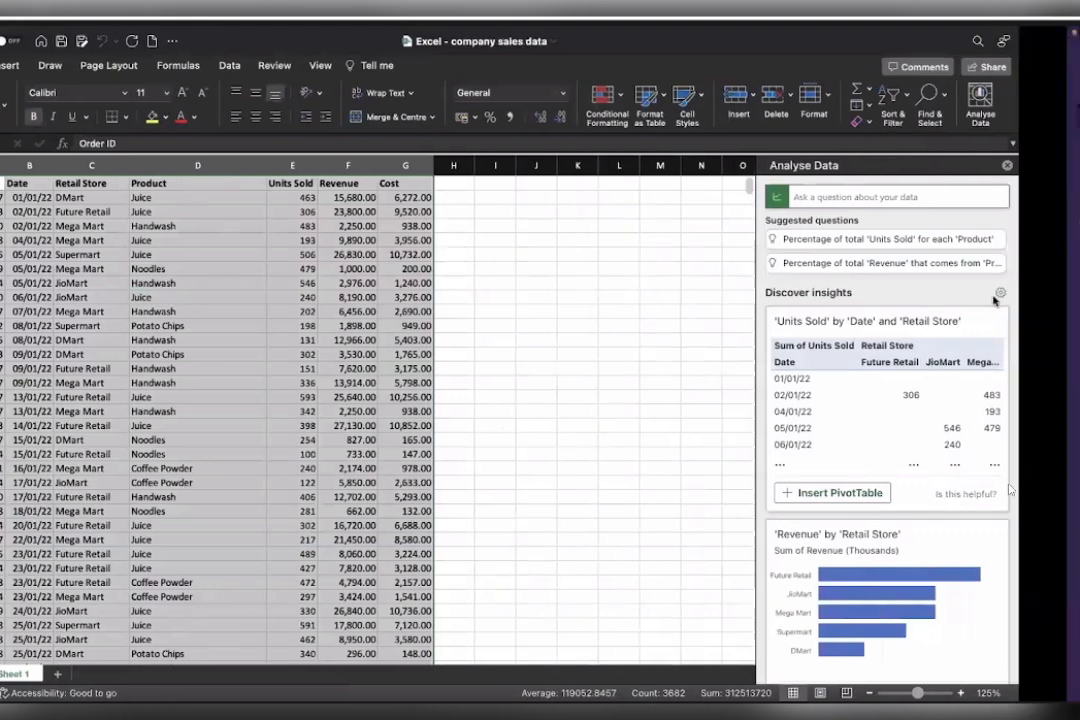
key("ctrl+Left")
key("ctrl+Left")
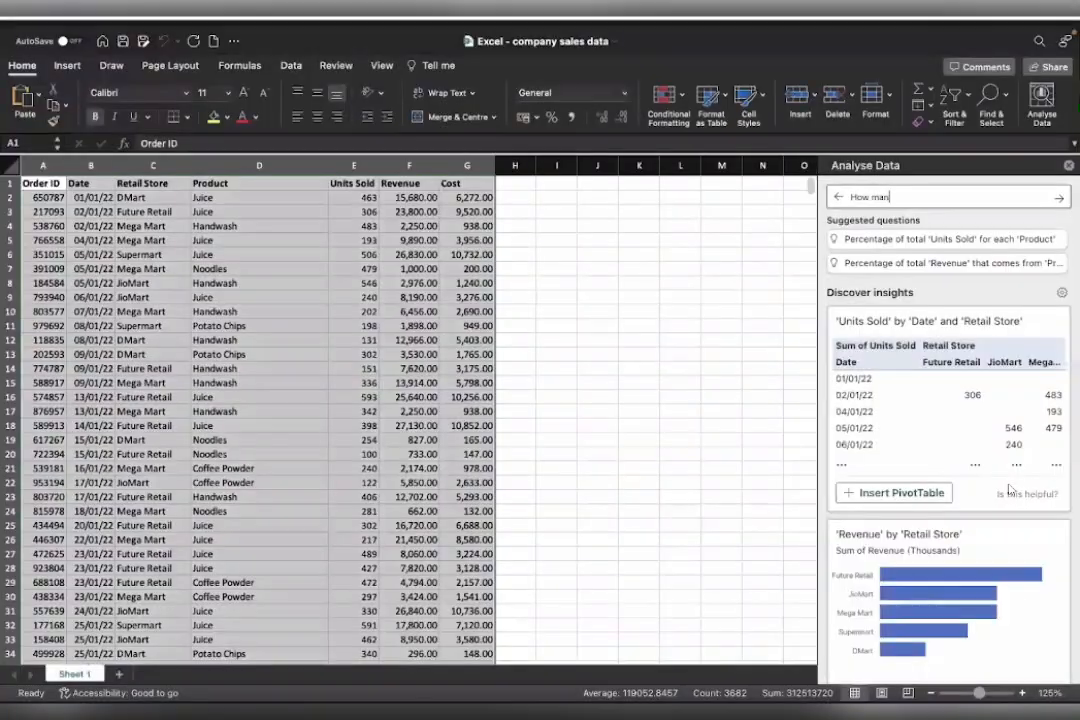
type("y units ")
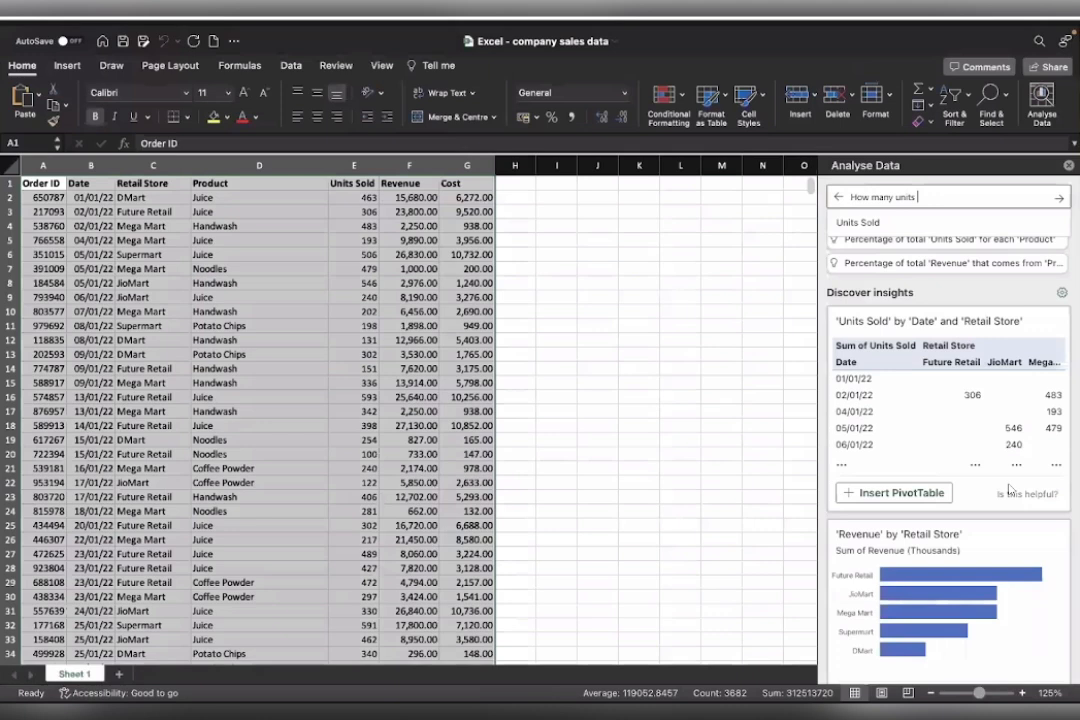
type("were so")
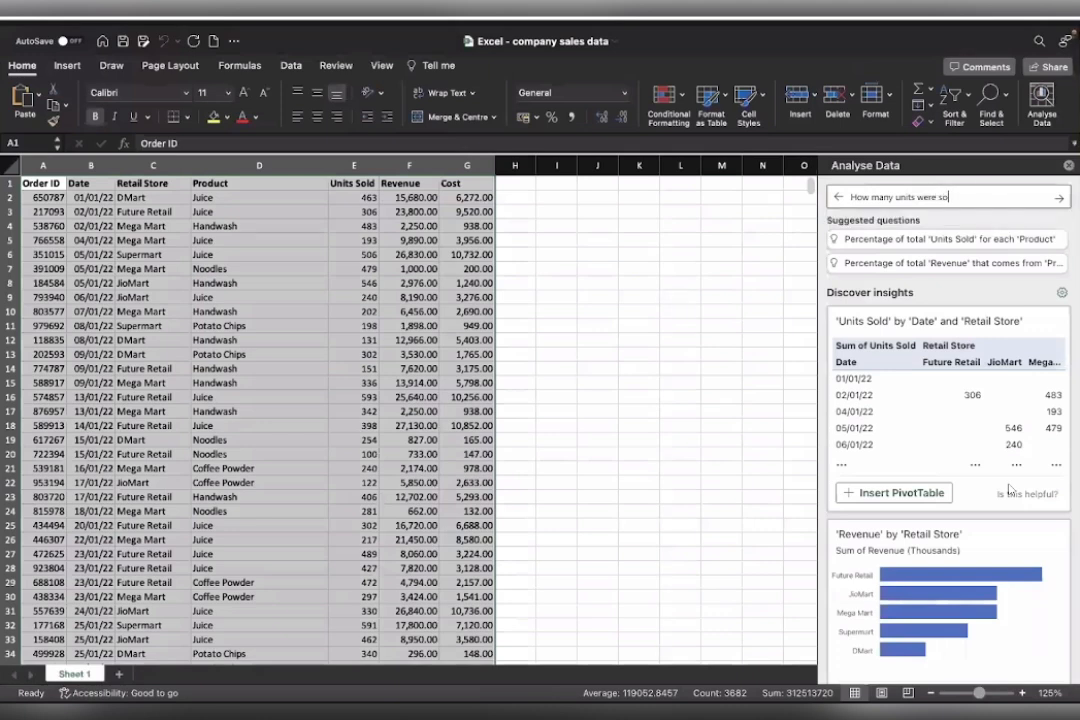
type("ld per day?")
key("Return")
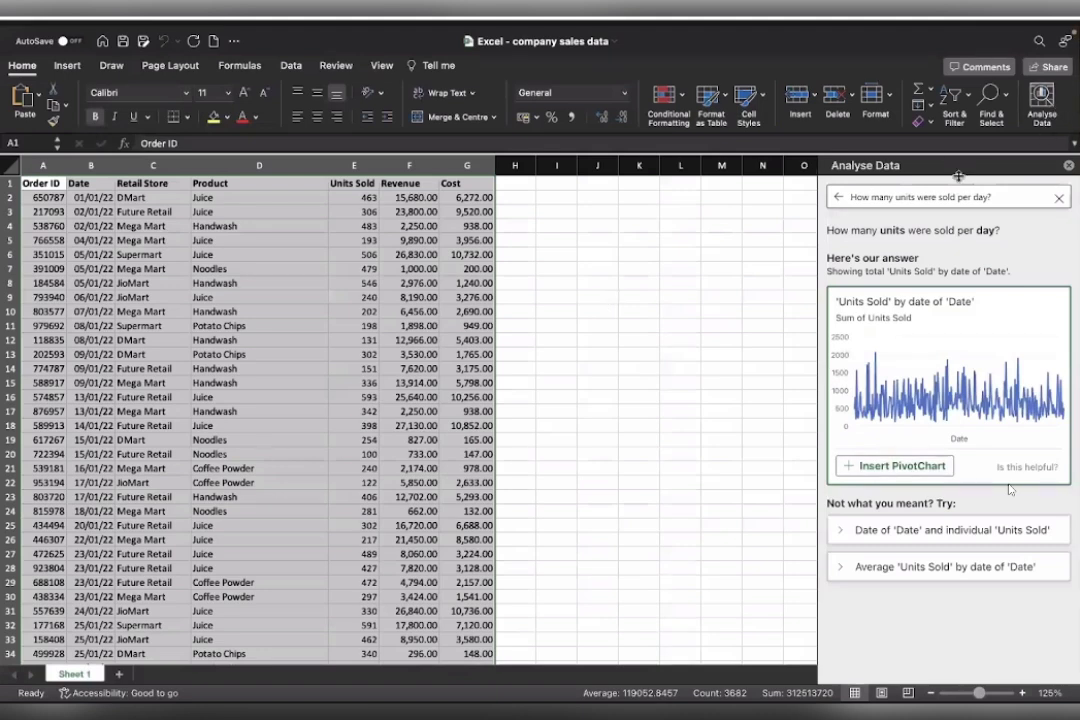
Insert the suggested PivotChart of units sold by date.
left_click(895, 466)
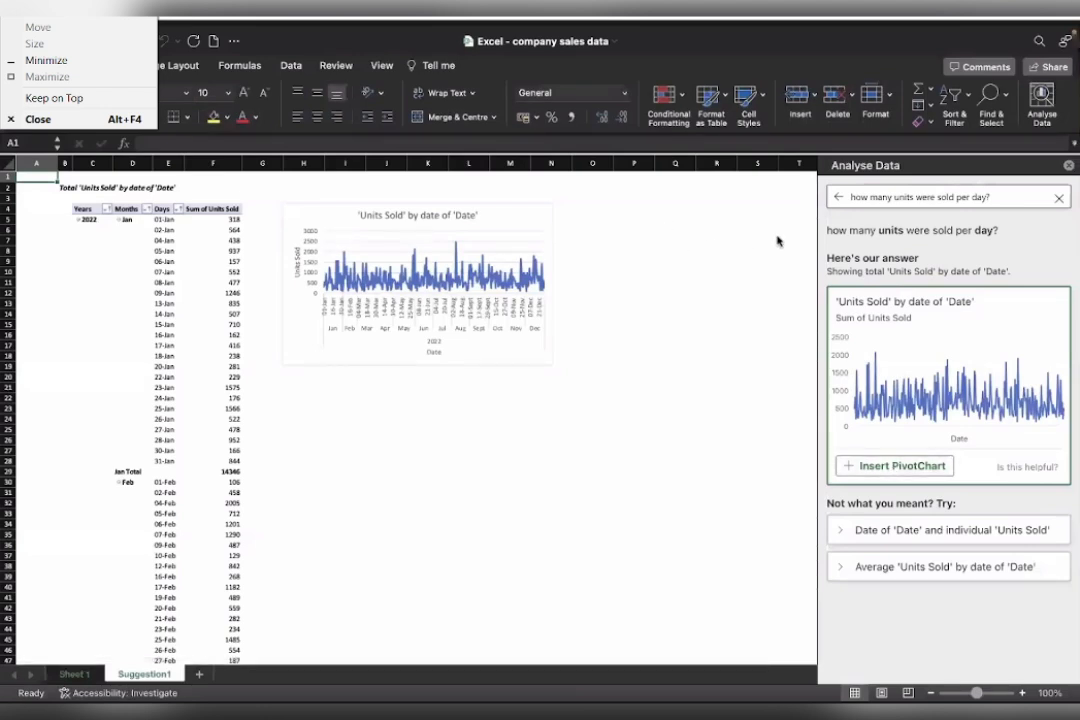
scroll(137, 375, "up", 2)
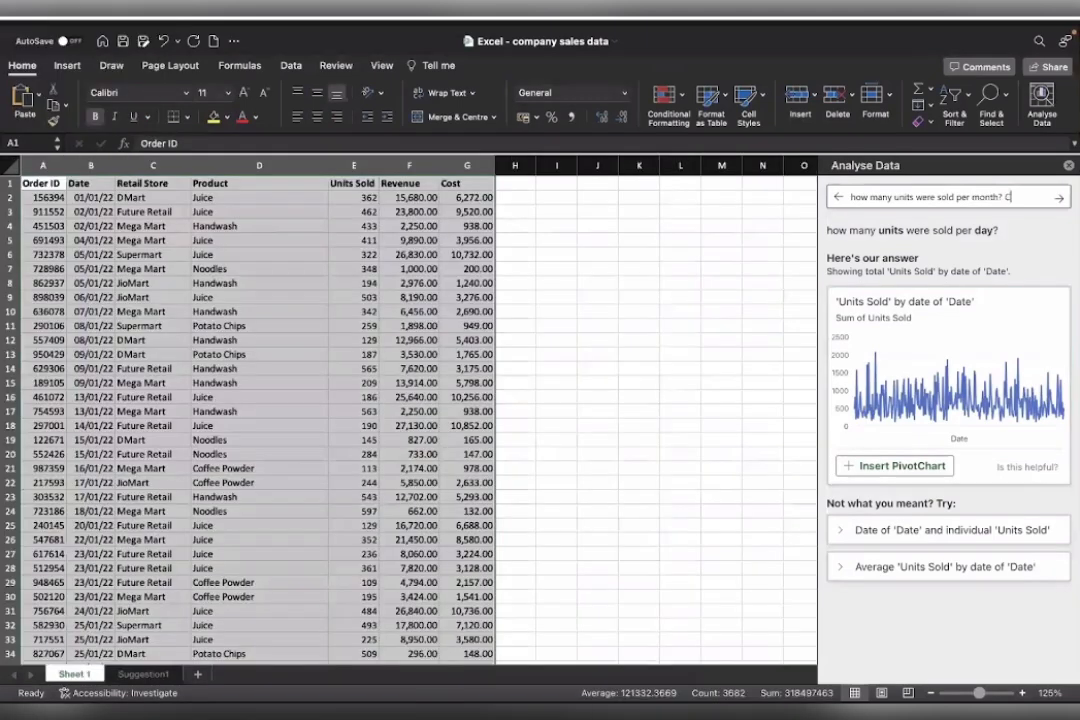
Ask Analyse Data "how many units were sold per month? Can you make a column chart for the same".
type("Can you make a colu")
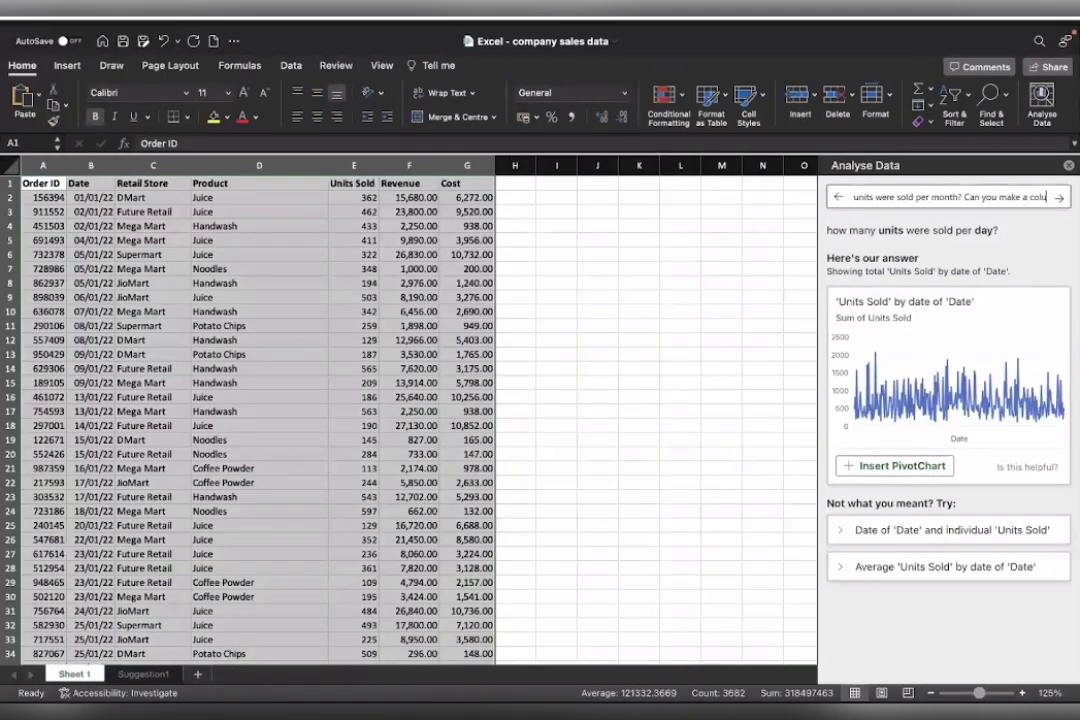
type("mn chart for the same")
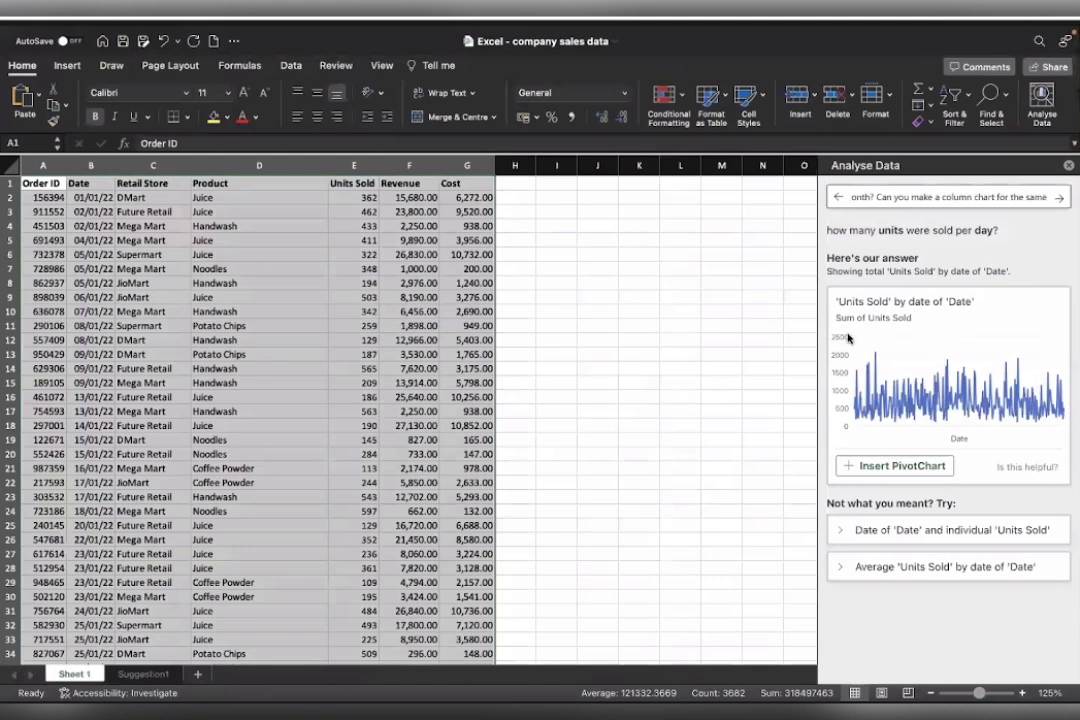
left_click(1058, 197)
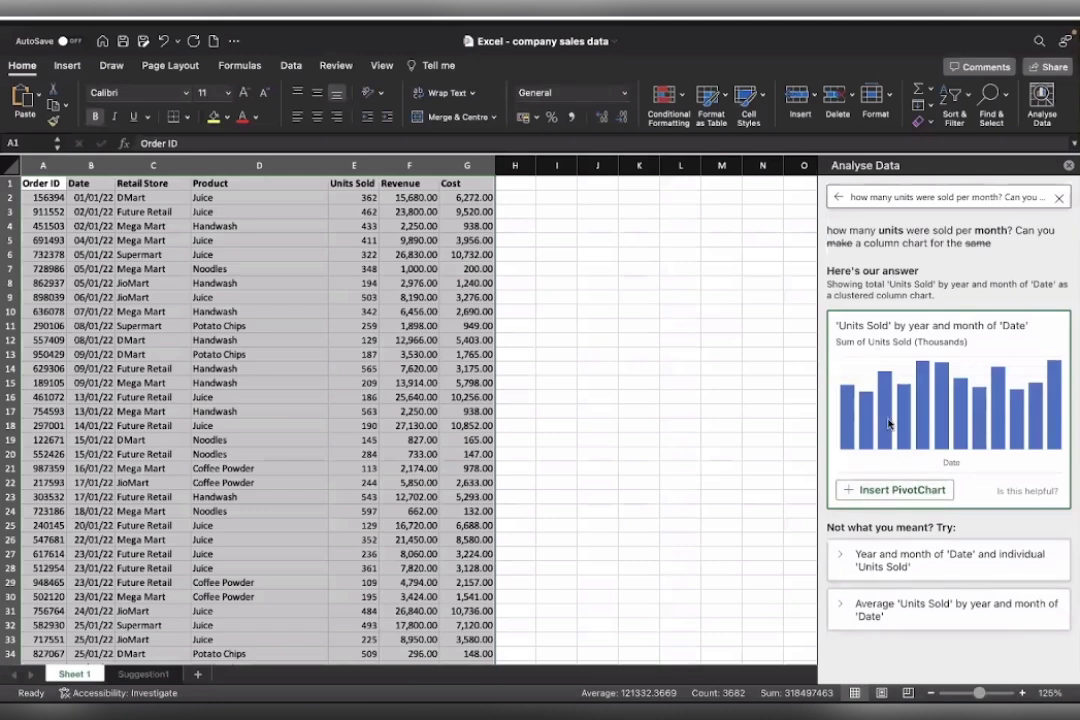
Insert the suggested column PivotChart of units sold by year and month.
left_click(890, 490)
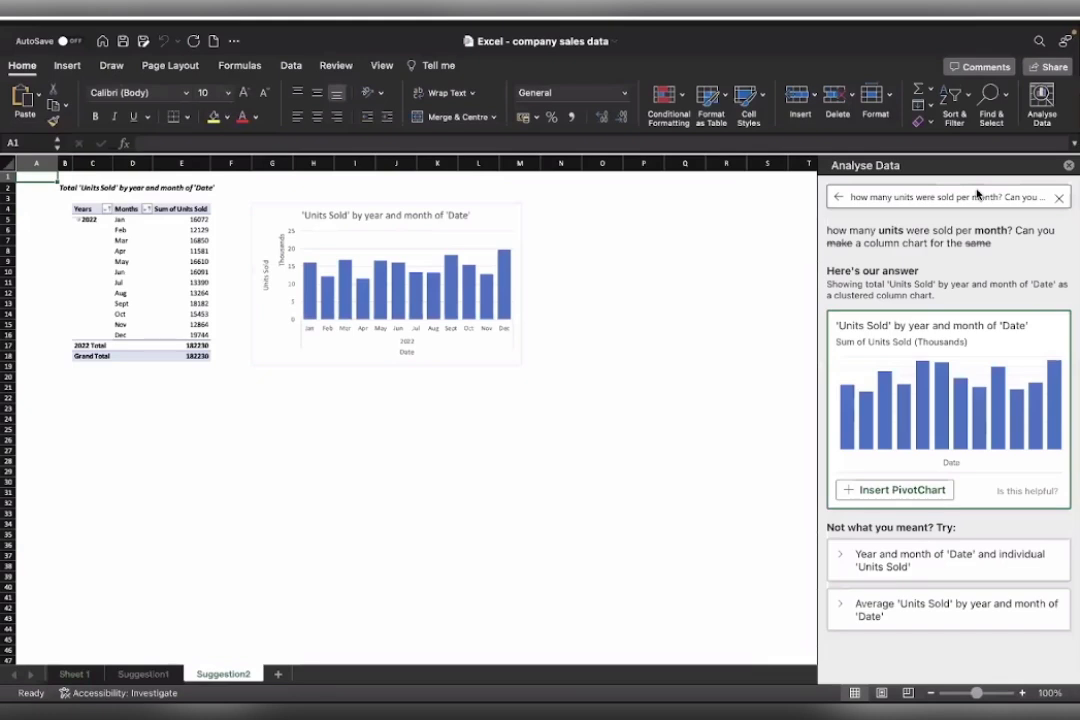
scroll(364, 385, "up", 5)
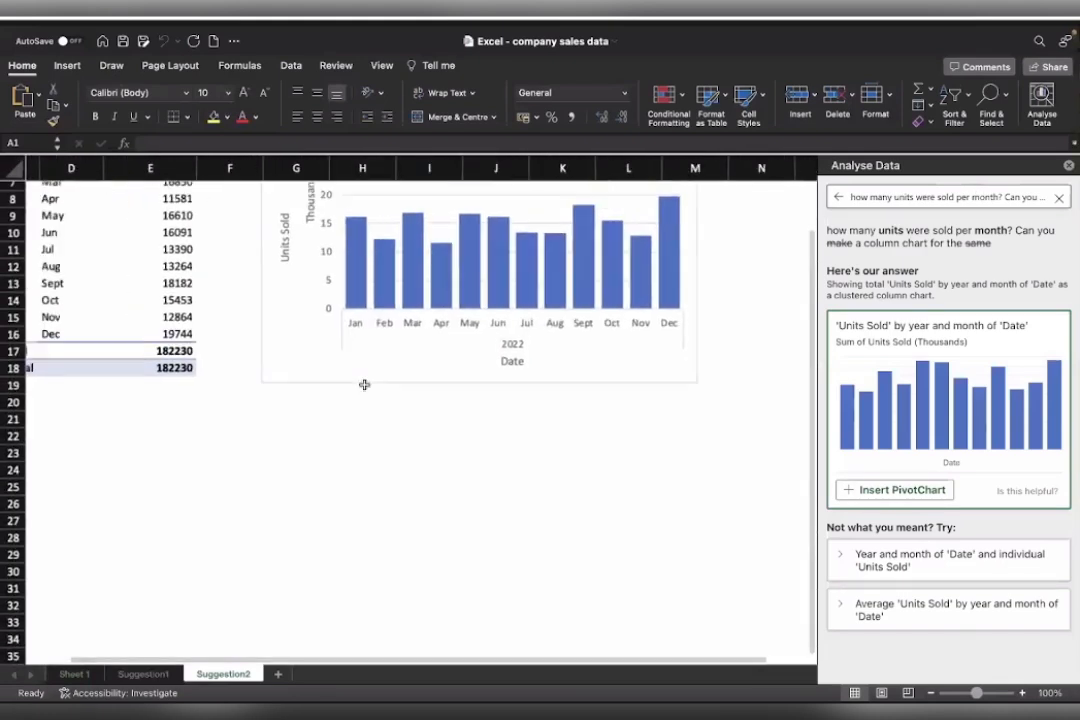
scroll(364, 385, "up", 3)
scroll(364, 385, "left", 2)
scroll(365, 386, "right", 1)
scroll(366, 387, "down", 4)
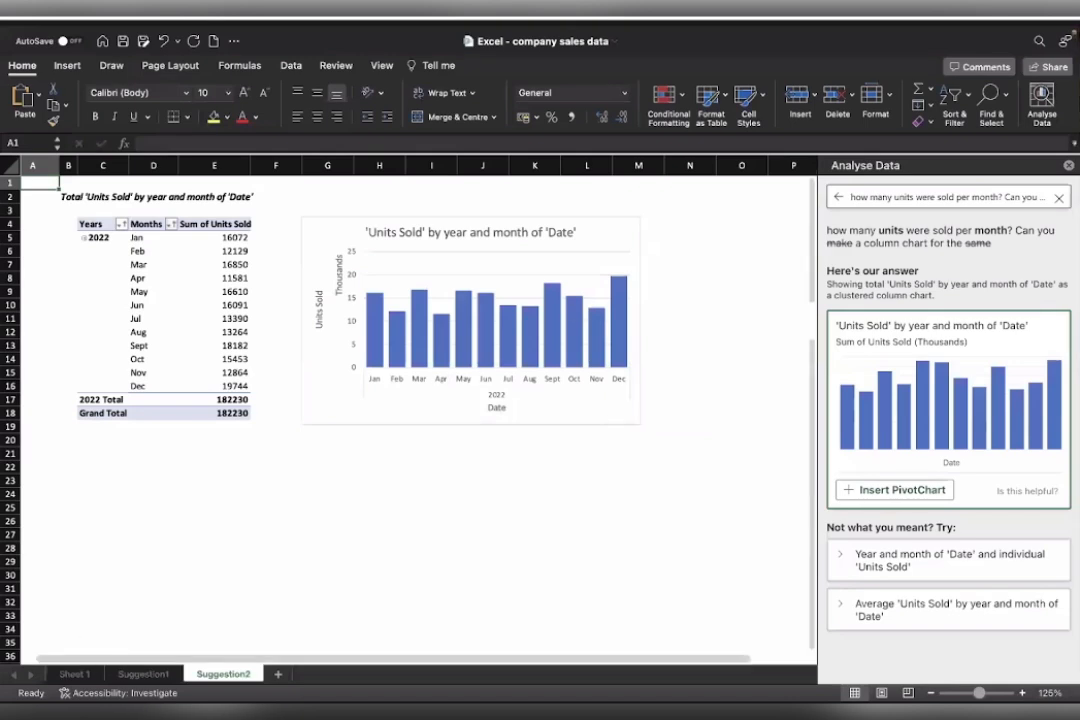
left_click(74, 676)
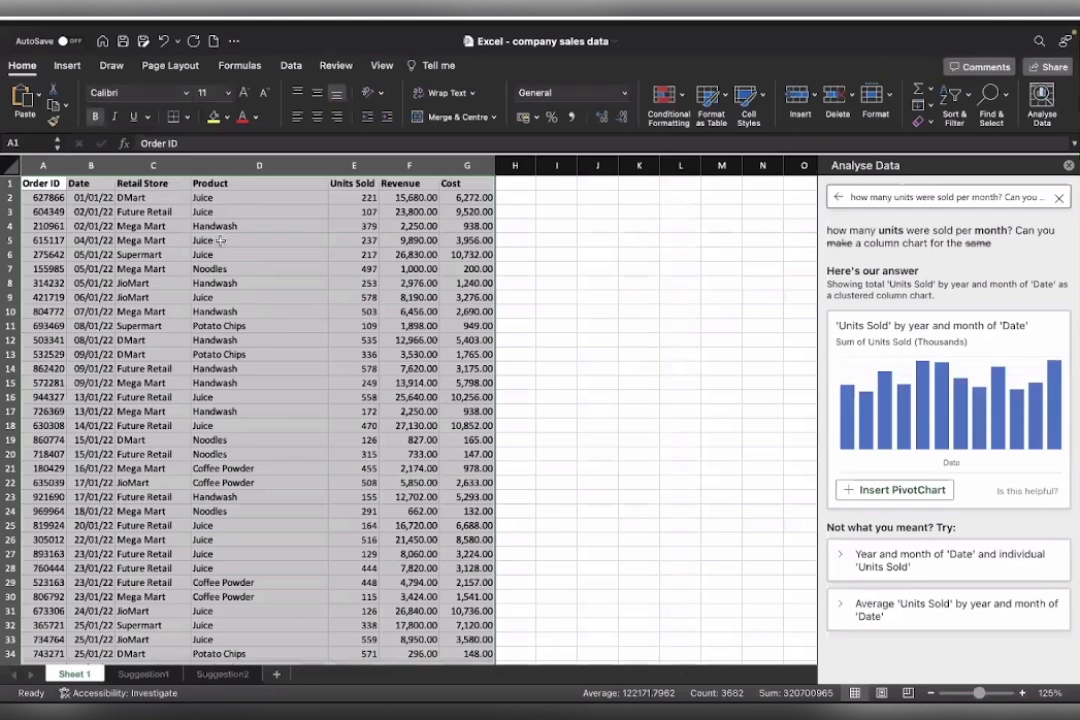
left_click(224, 675)
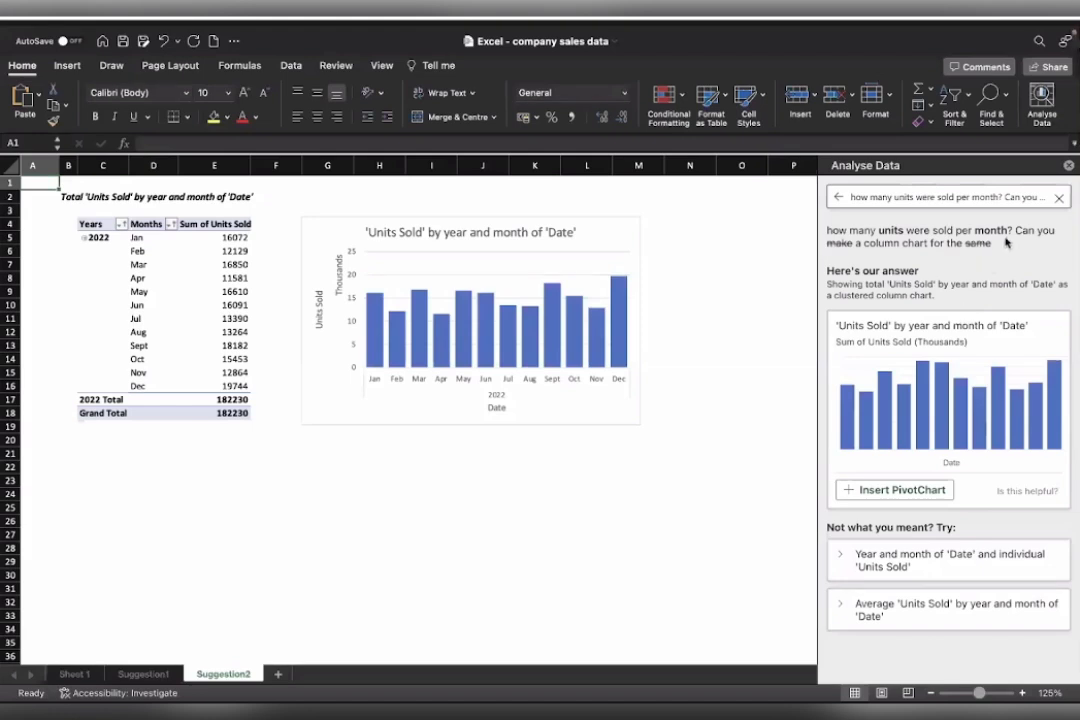
Ask Analyse Data "are there any date trends?" about the company sales table.
left_click(850, 200)
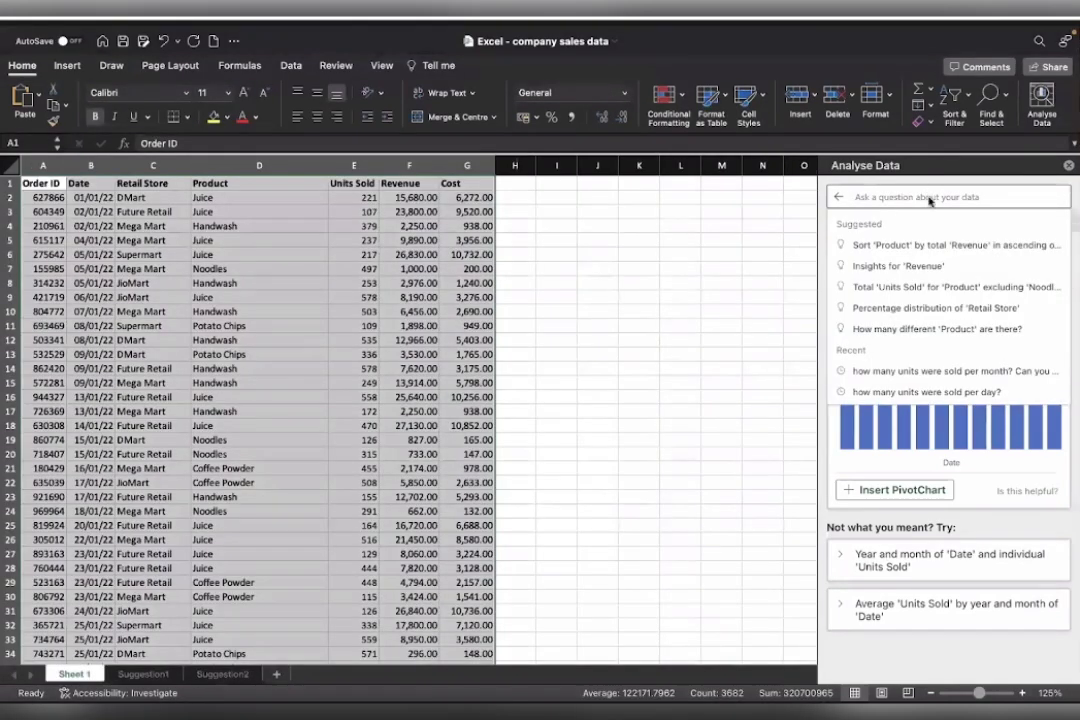
type("are there any date")
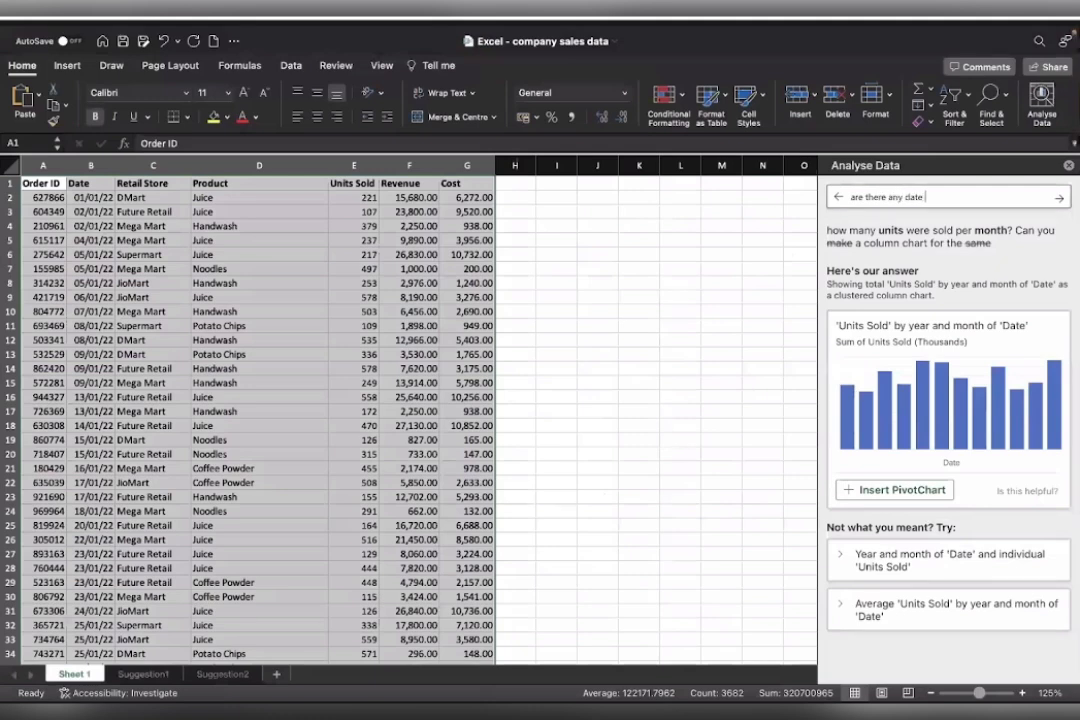
type(" trends?")
left_click(1062, 198)
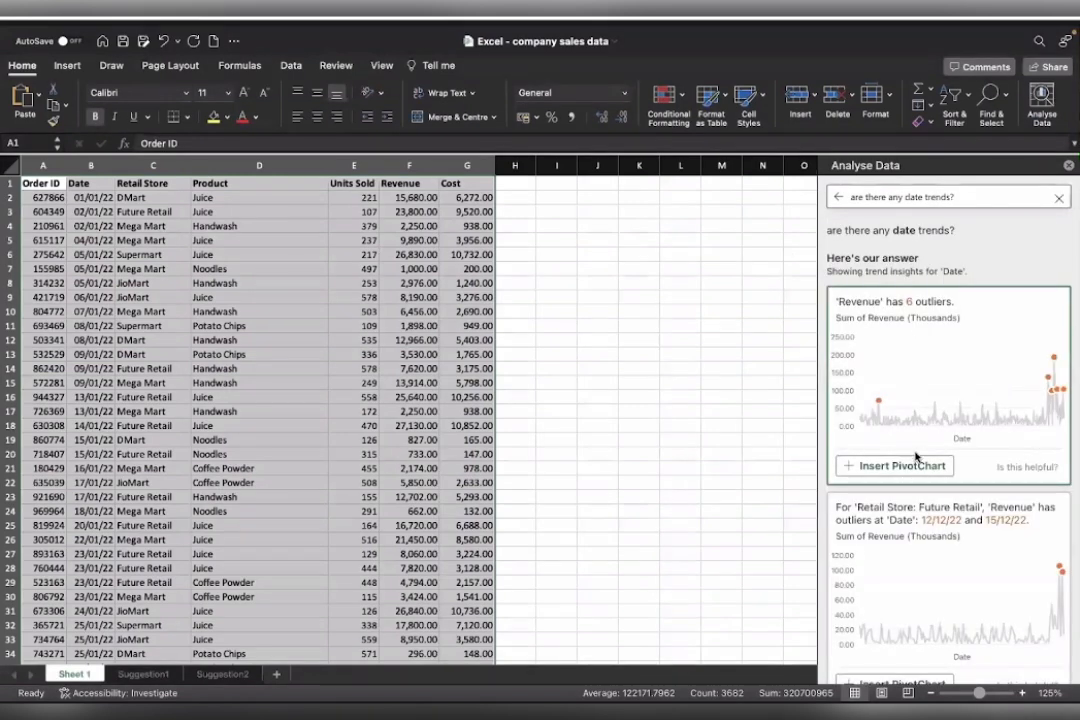
Insert the suggested PivotChart showing revenue outliers by date.
left_click(888, 467)
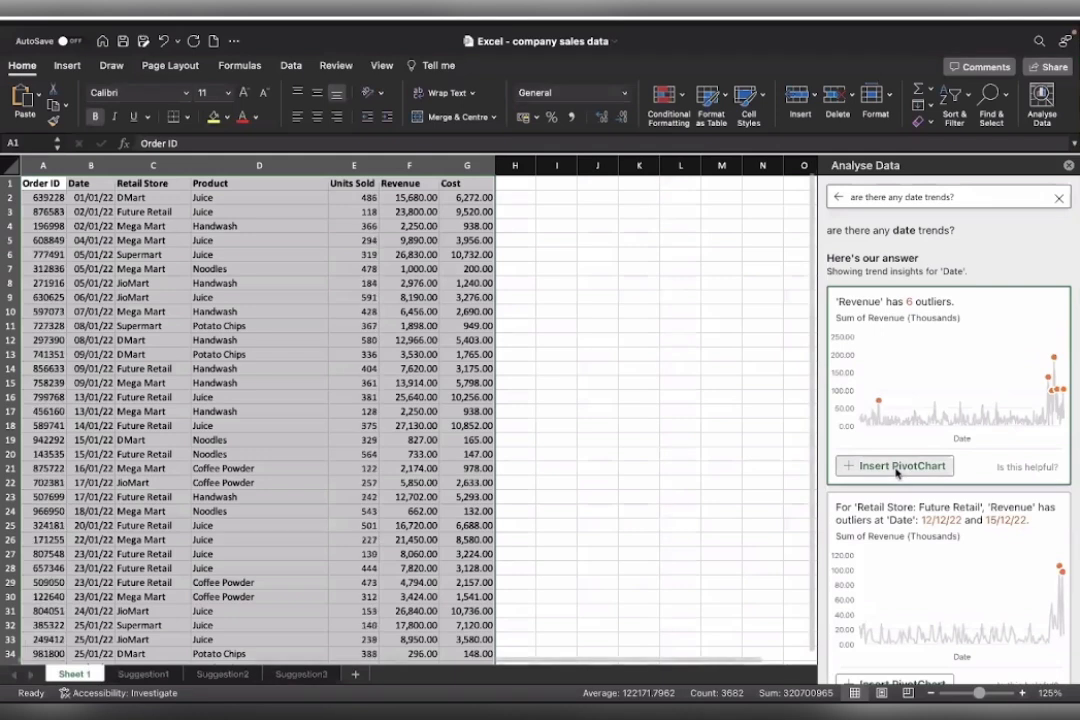
scroll(305, 425, "up", 1)
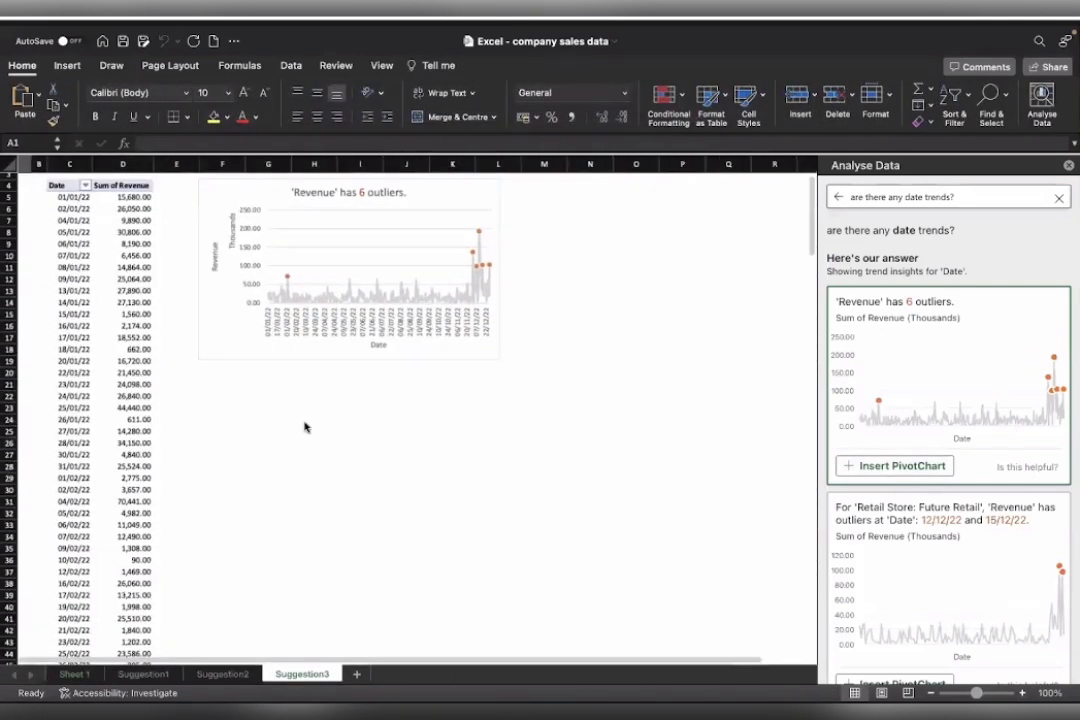
scroll(305, 427, "up", 1)
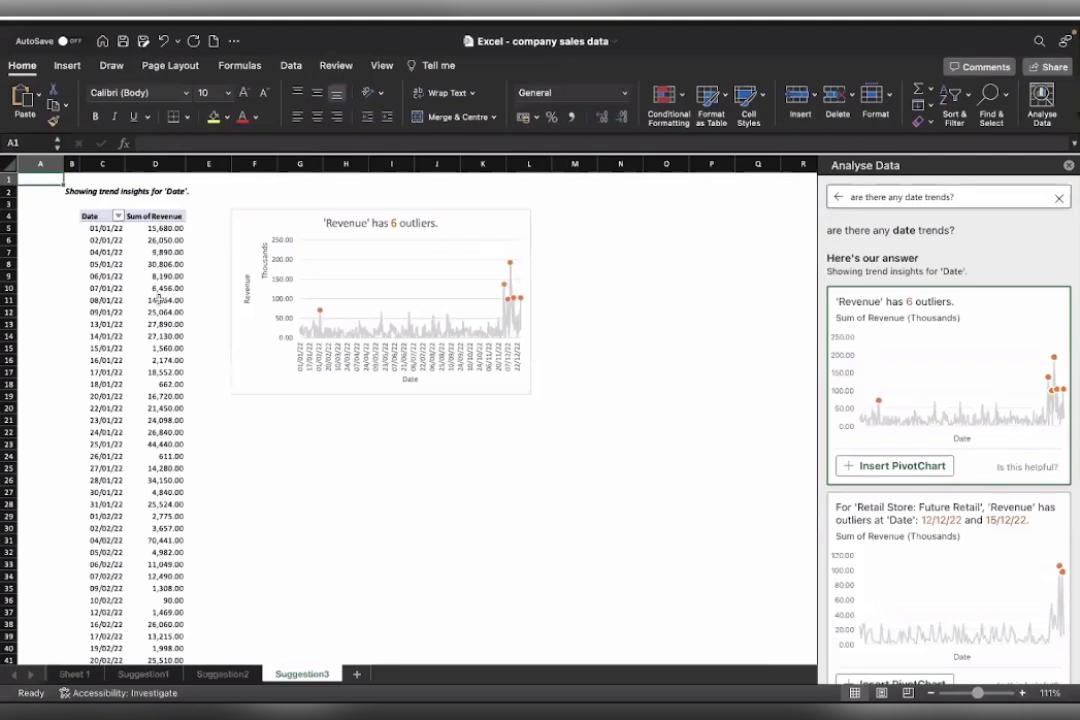
scroll(282, 350, "up", 5)
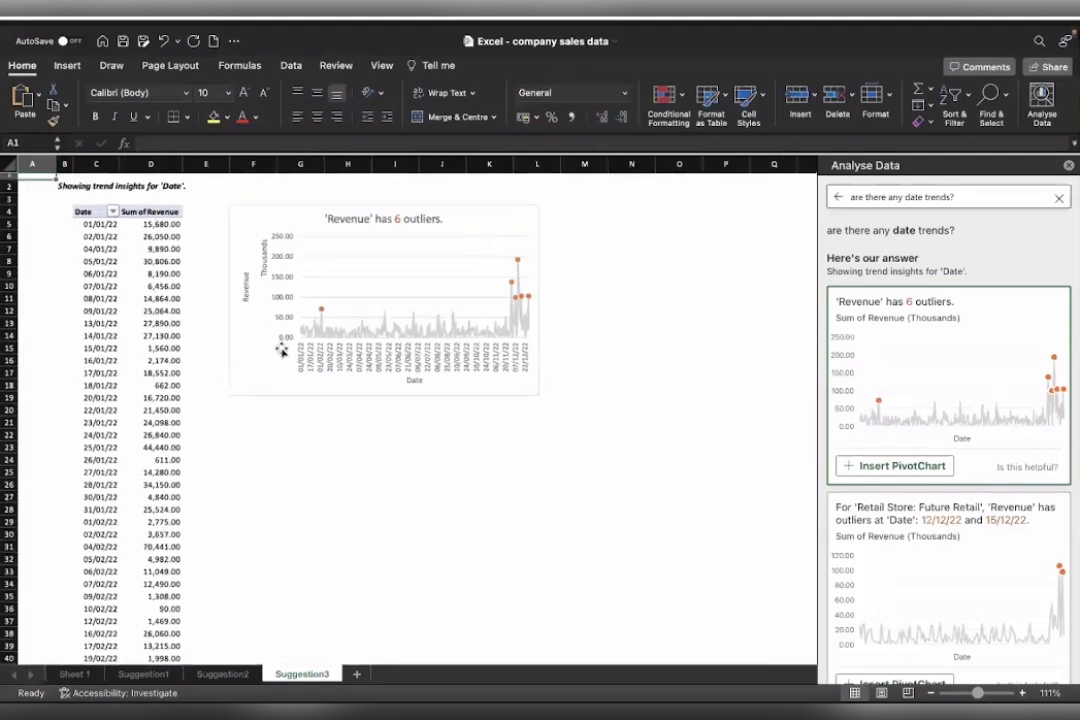
scroll(282, 350, "up", 5)
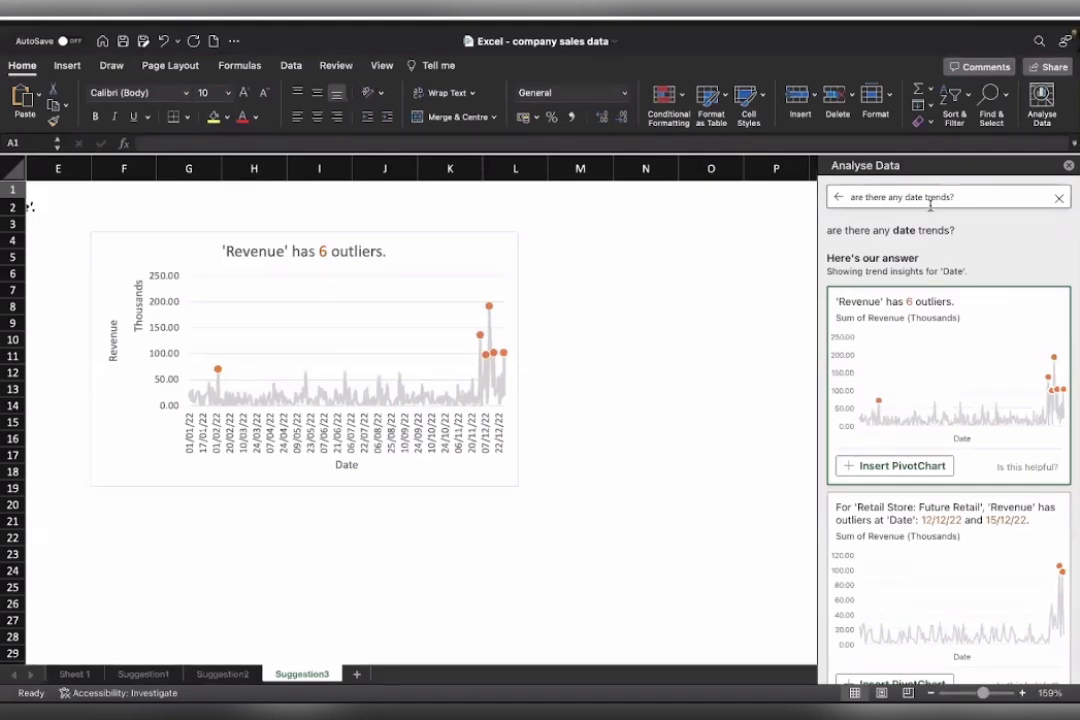
Change the Analyse Data question to "are there any product insights?" and submit it.
left_click_drag(905, 197, 952, 197)
type("product insights")
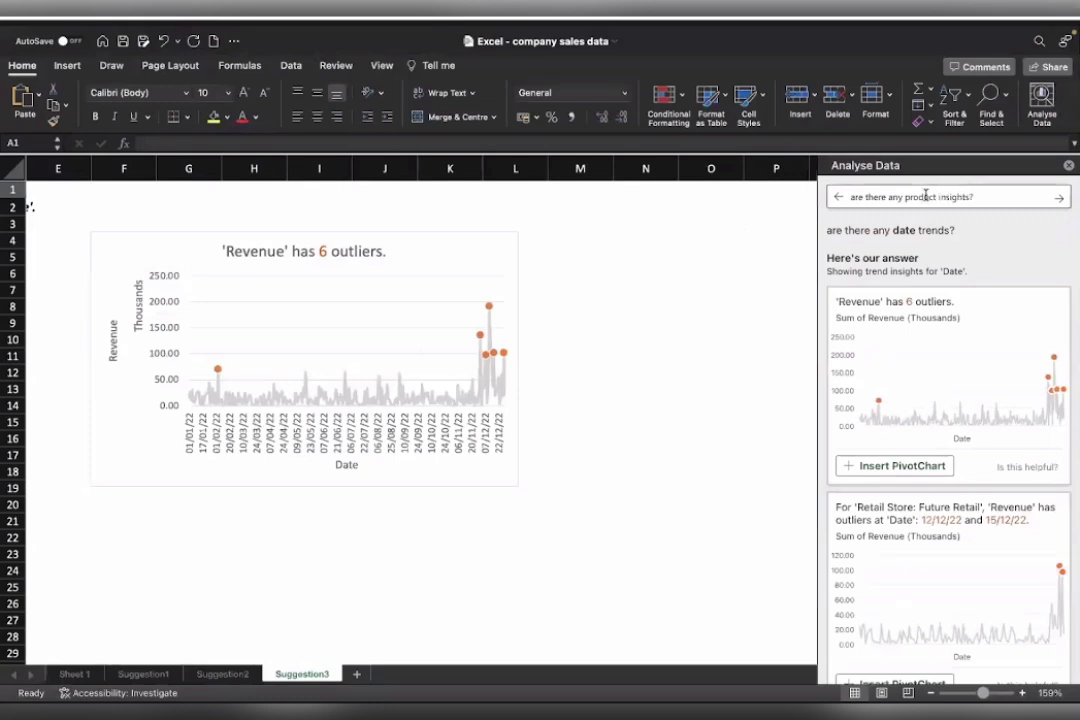
left_click(1060, 199)
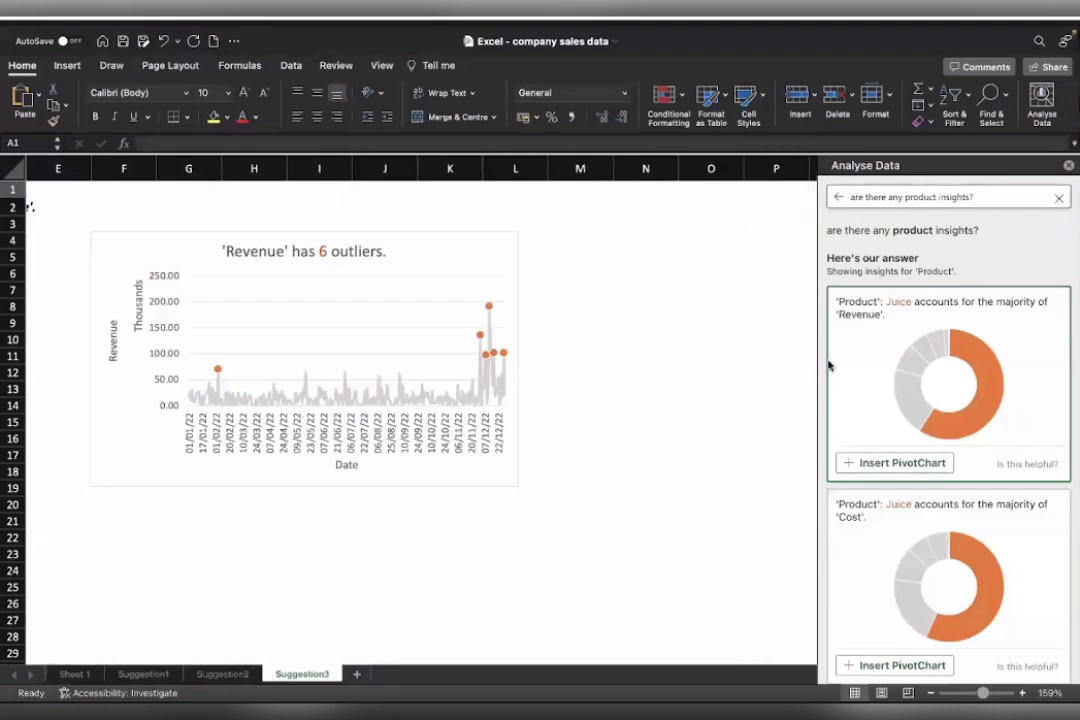
Insert the suggested doughnut PivotChart of revenue by product and highlight the product rows of its table.
left_click(880, 465)
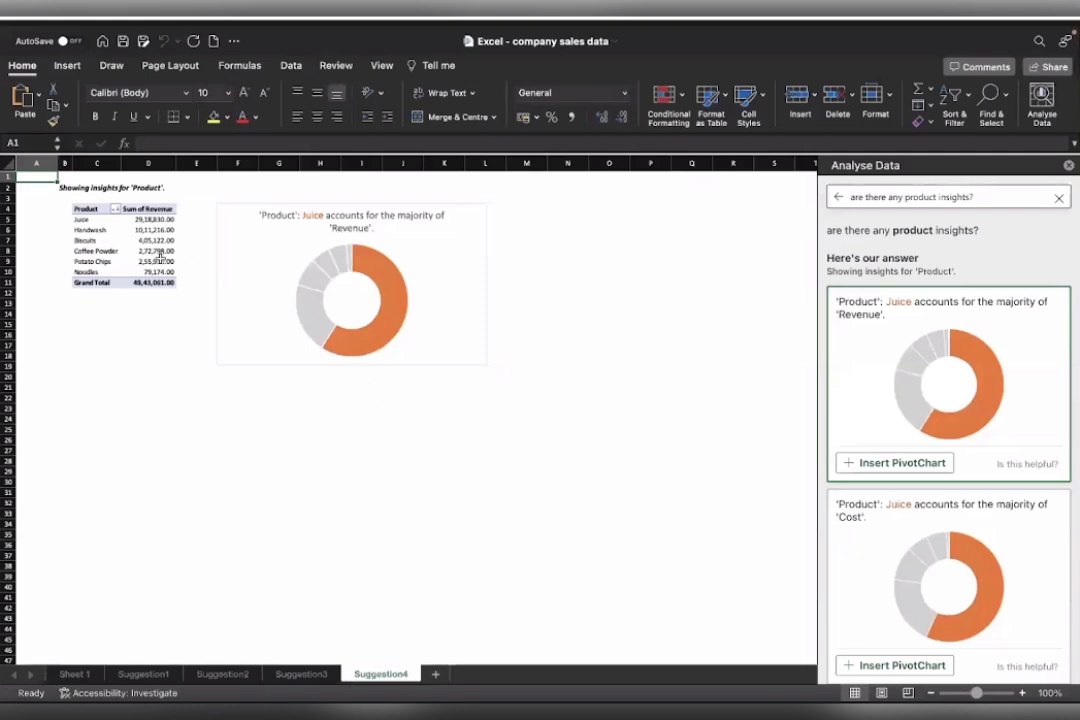
scroll(127, 232, "up", 3)
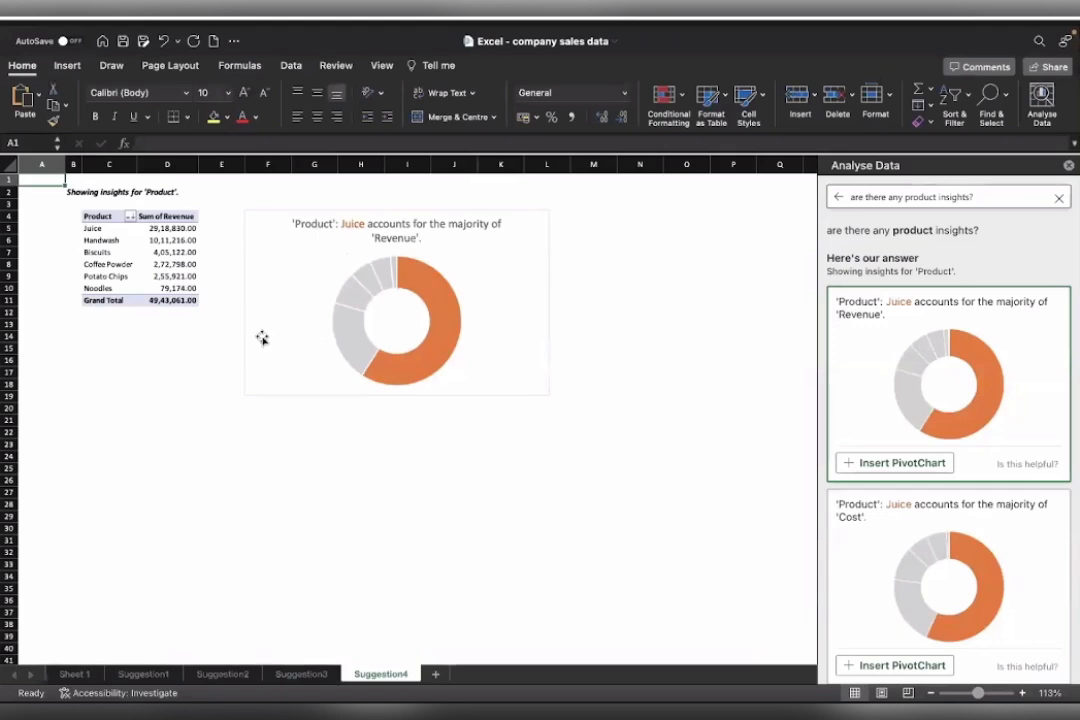
left_click(10, 228)
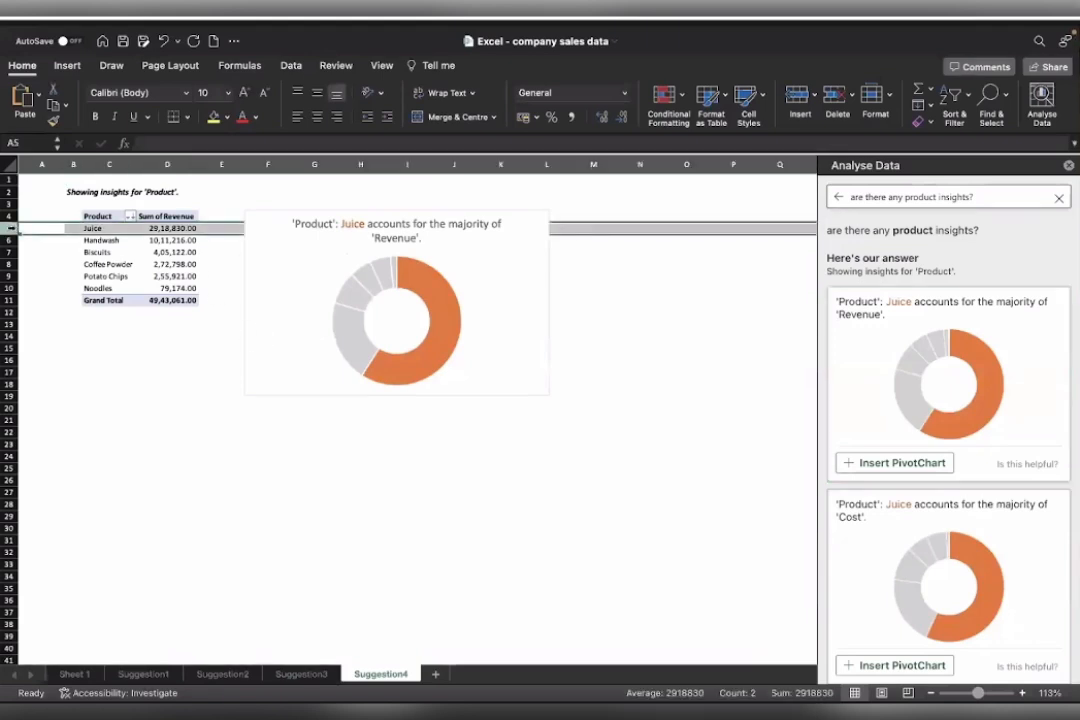
left_click(10, 240)
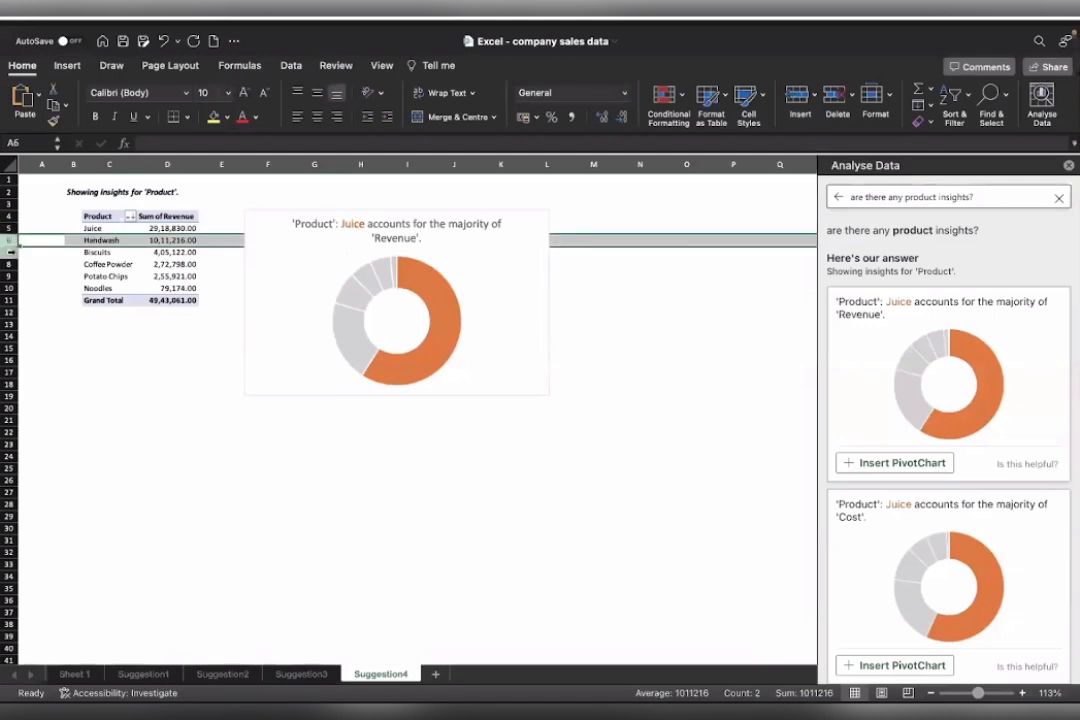
left_click(10, 252)
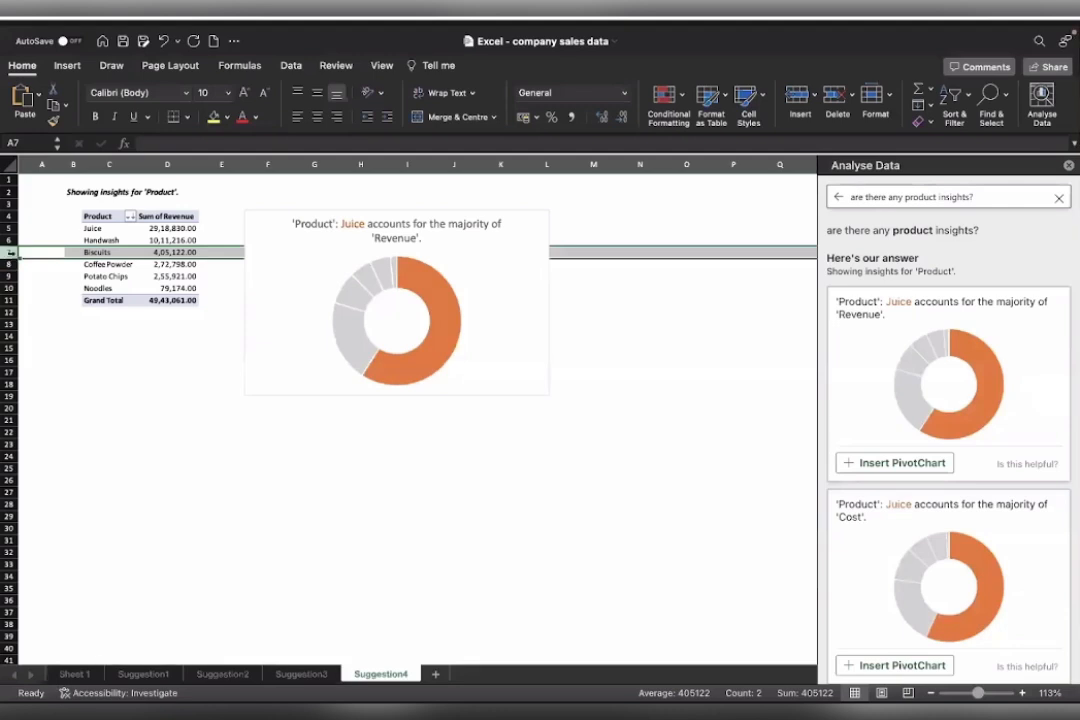
left_click_drag(12, 252, 104, 290)
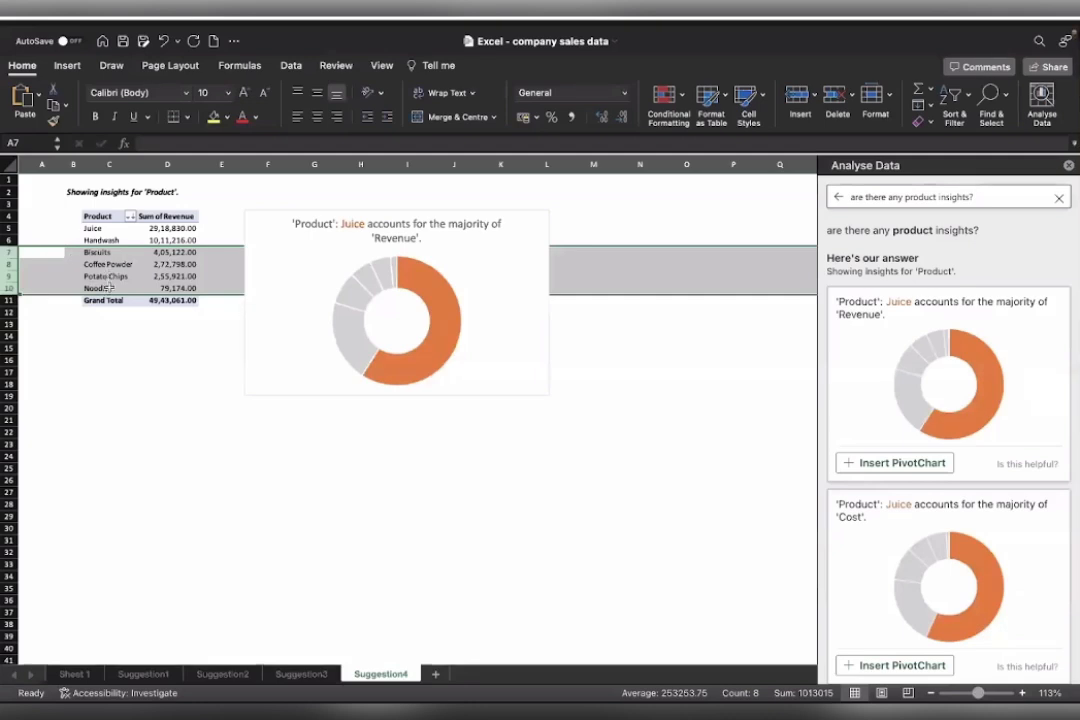
Ask Analyse Data "what is the revenue per retail store?".
type("what is the")
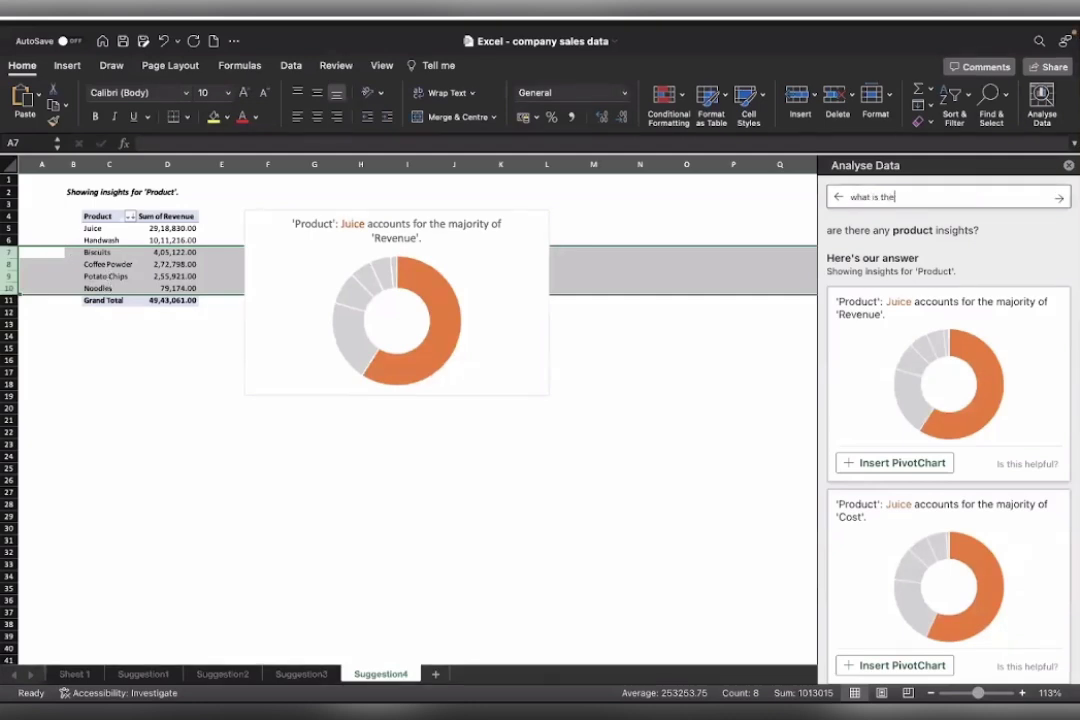
type(" revenue per s")
type("etail st")
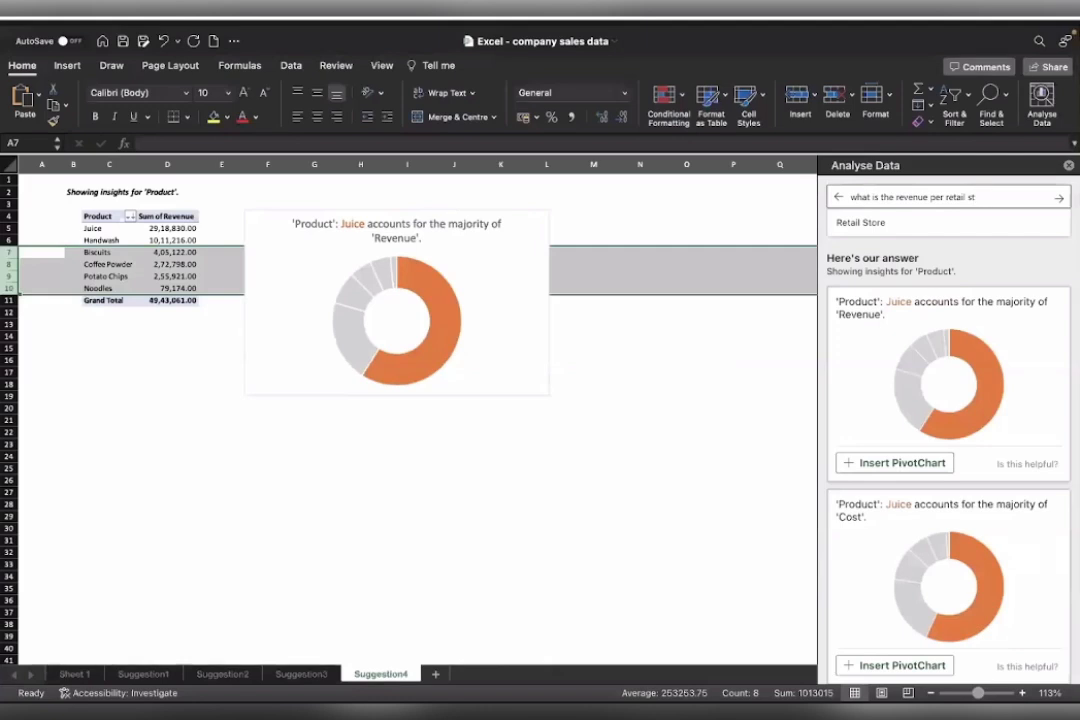
type("o")
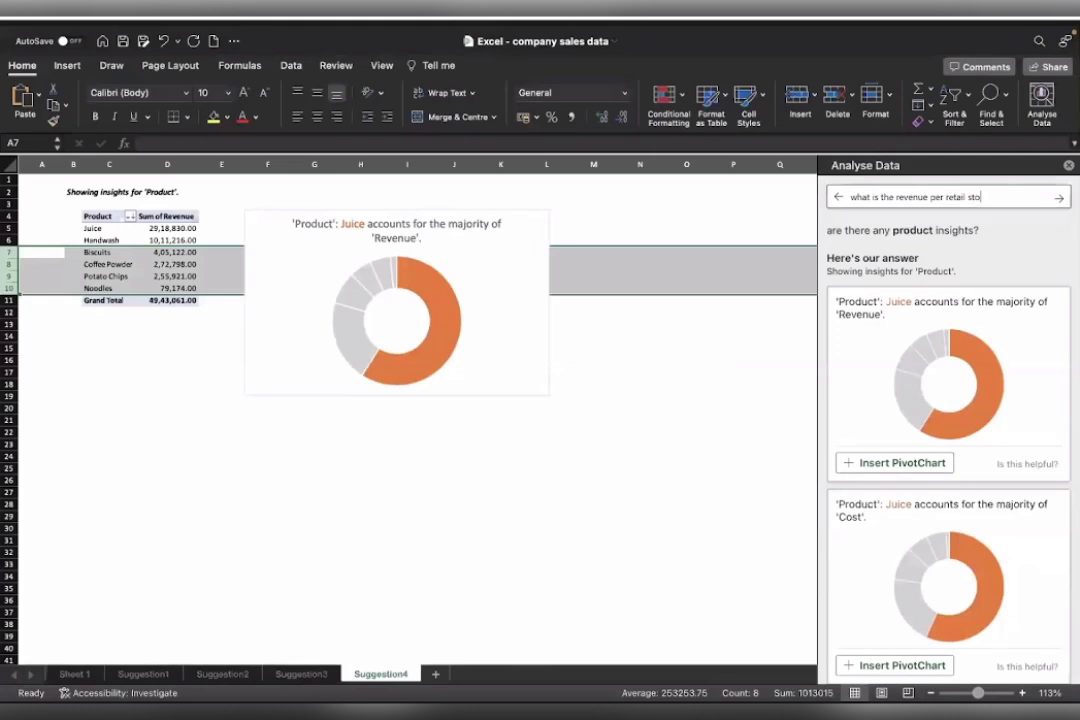
type("re?")
left_click(1058, 197)
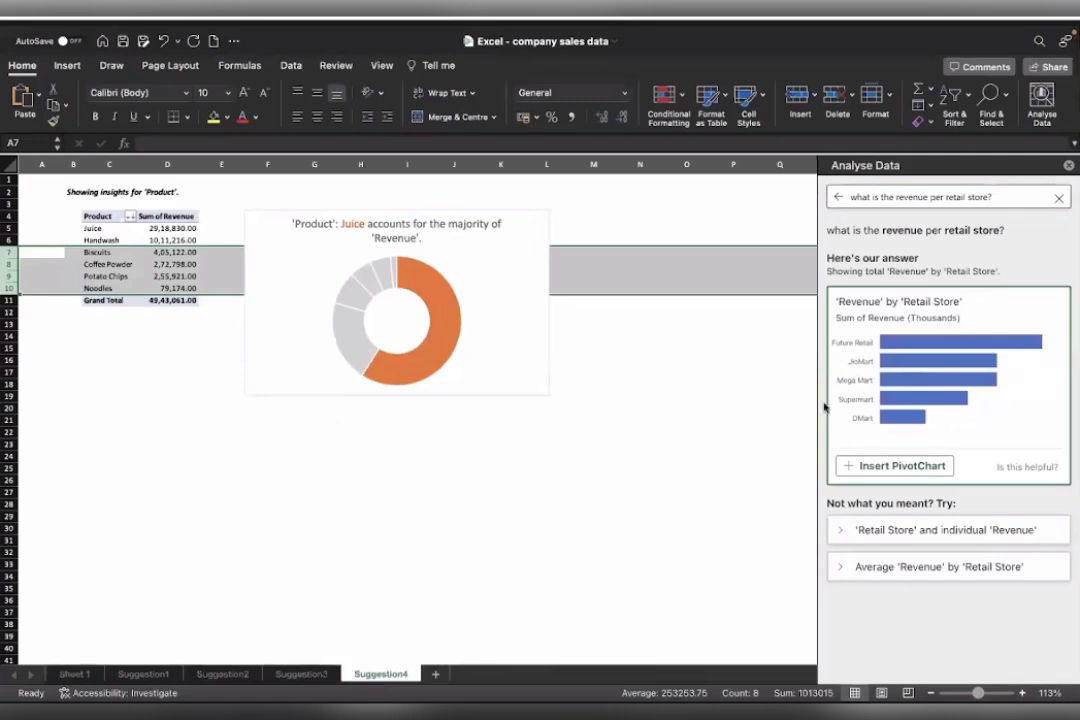
Insert the suggested bar PivotChart of revenue by retail store and highlight the top three store rows.
left_click(865, 468)
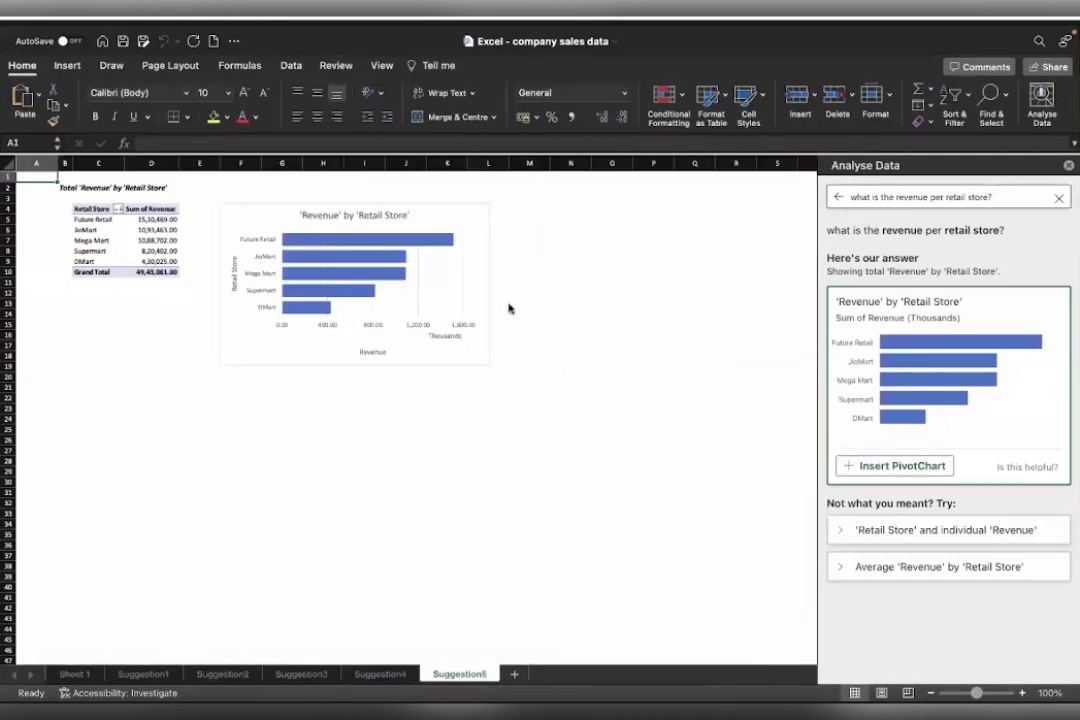
scroll(374, 284, "up", 5)
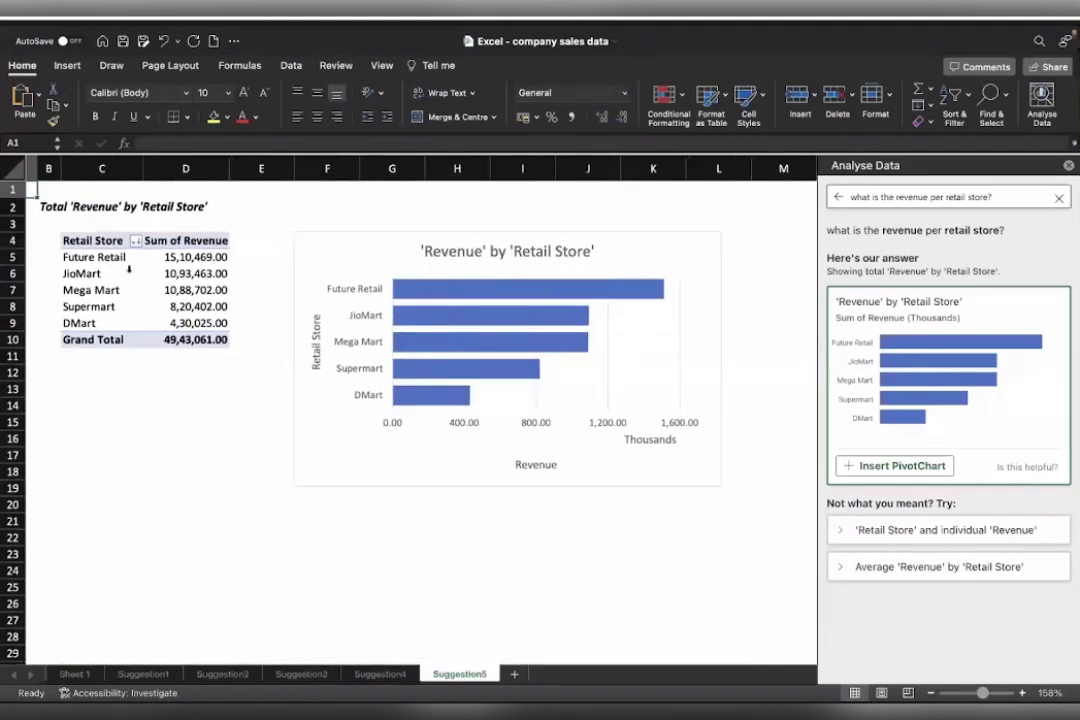
left_click(15, 257)
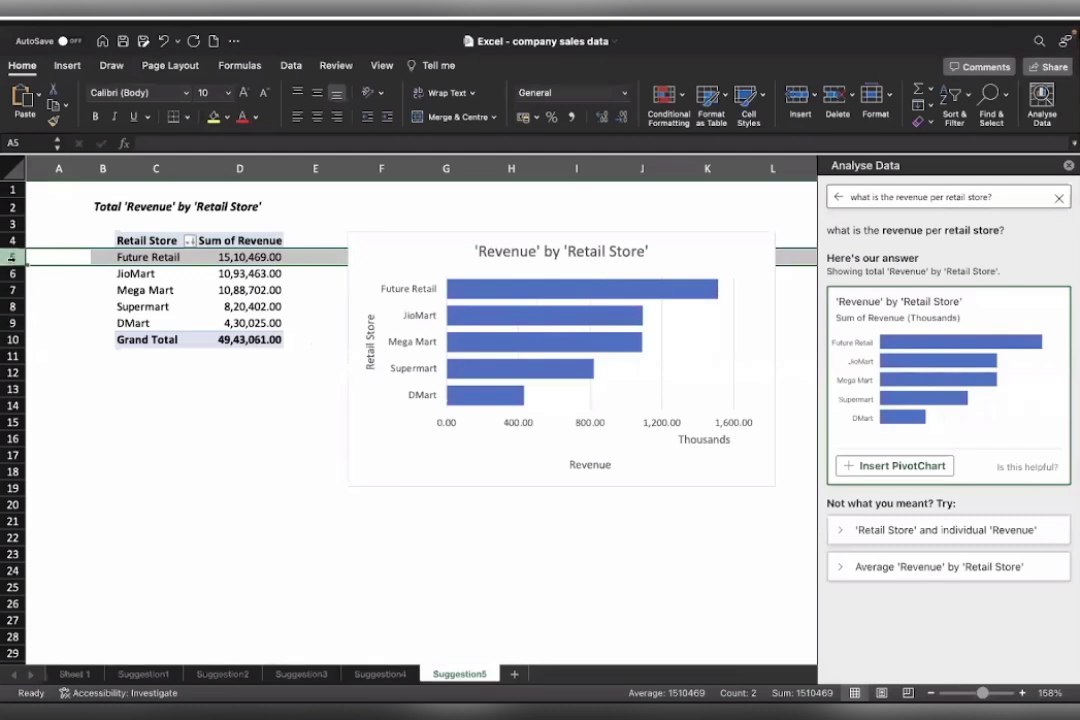
left_click_drag(12, 258, 12, 290)
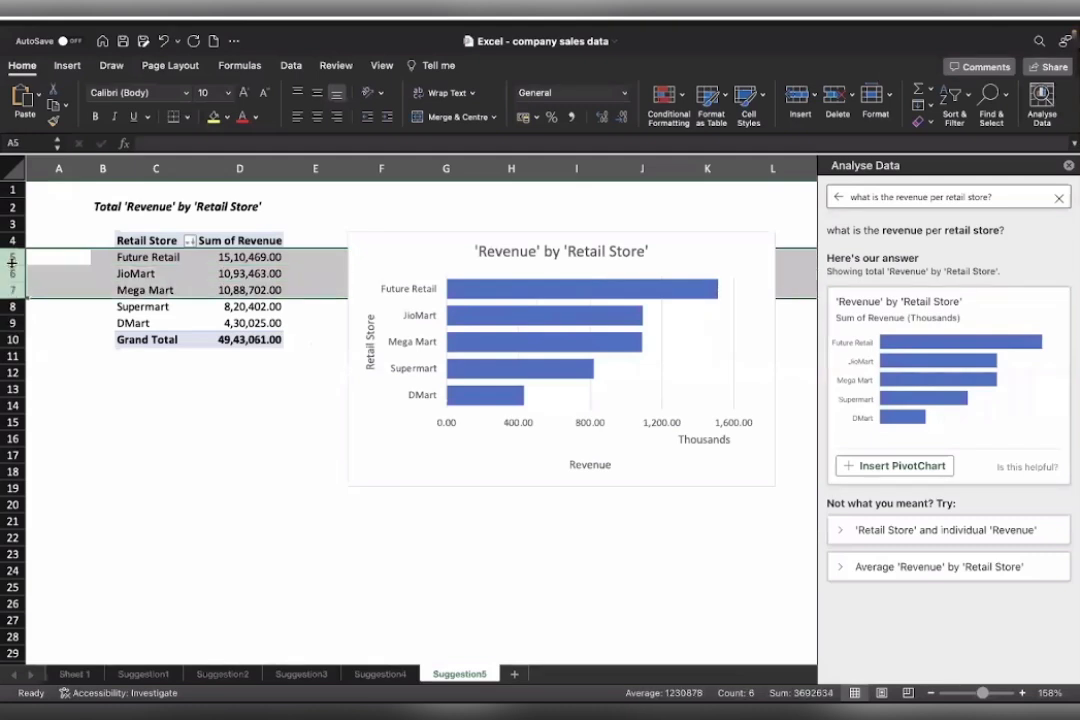